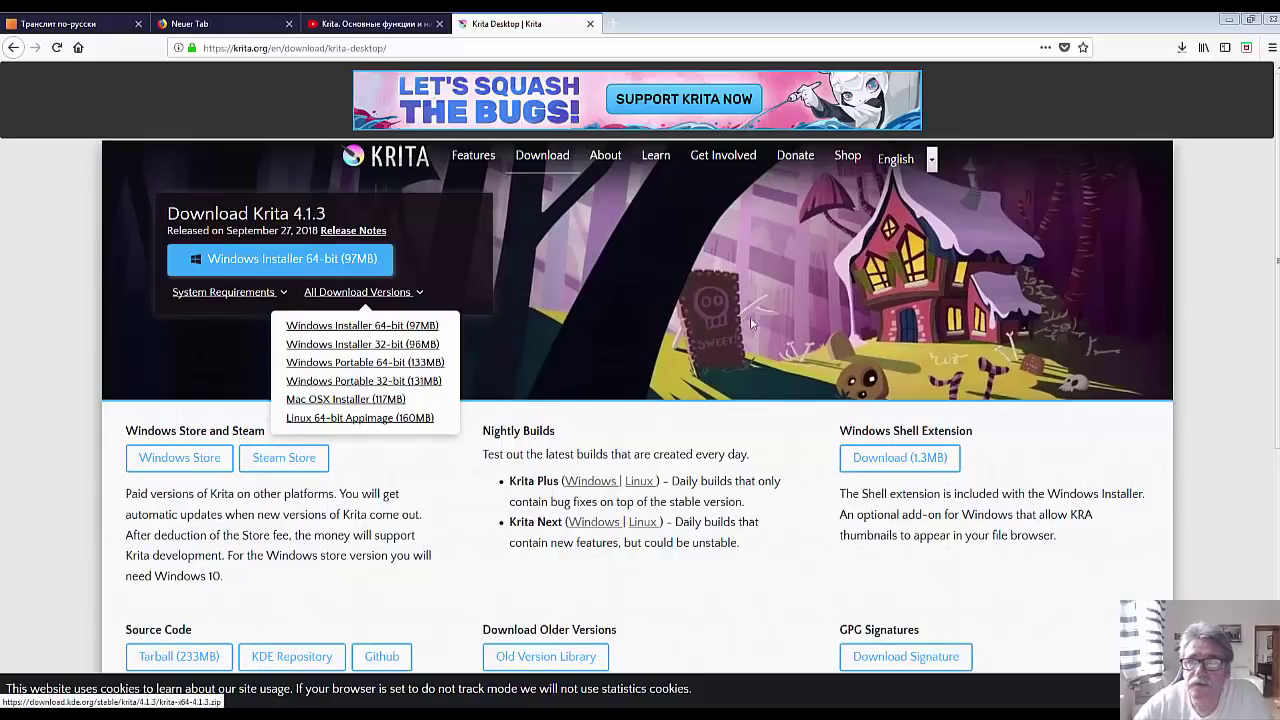
Check the krita-x64-4.1.3.zip download progress in the Firefox downloads panel.
click(1181, 48)
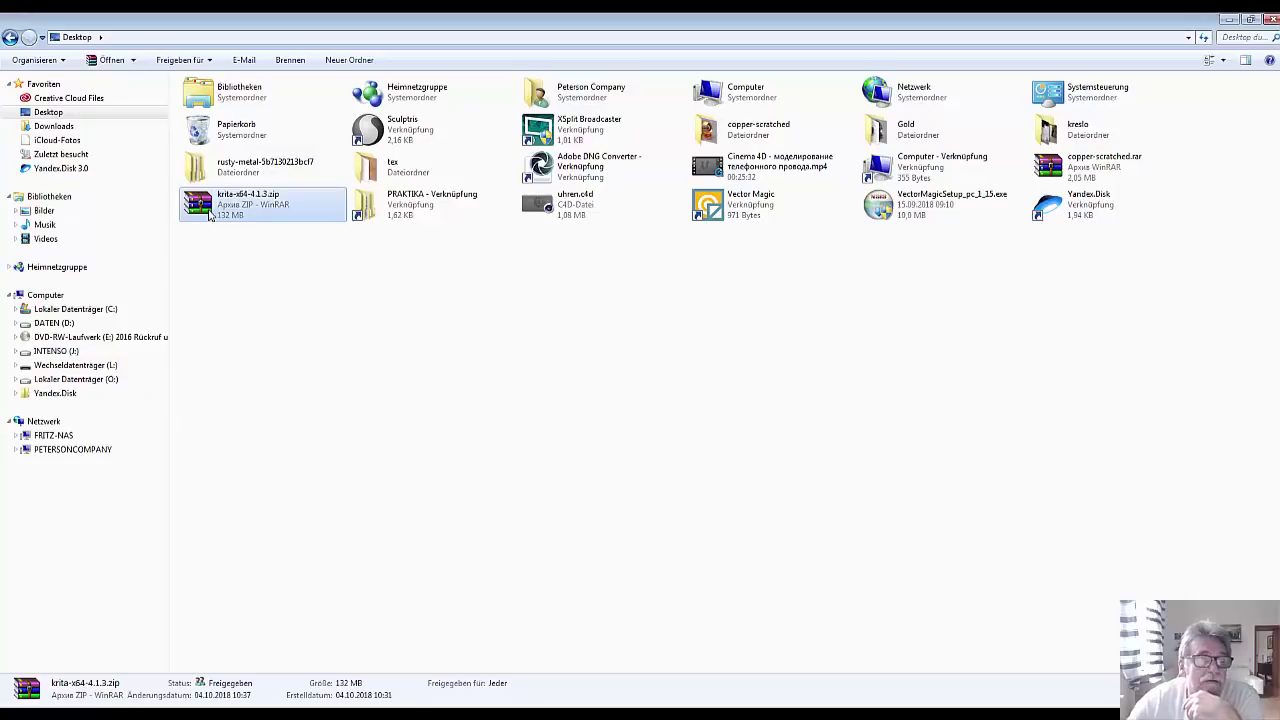
Extract krita-x64-4.1.3.zip into its own folder with WinRAR and open the inner krita-x64-4.1.3 folder.
right_click(209, 212)
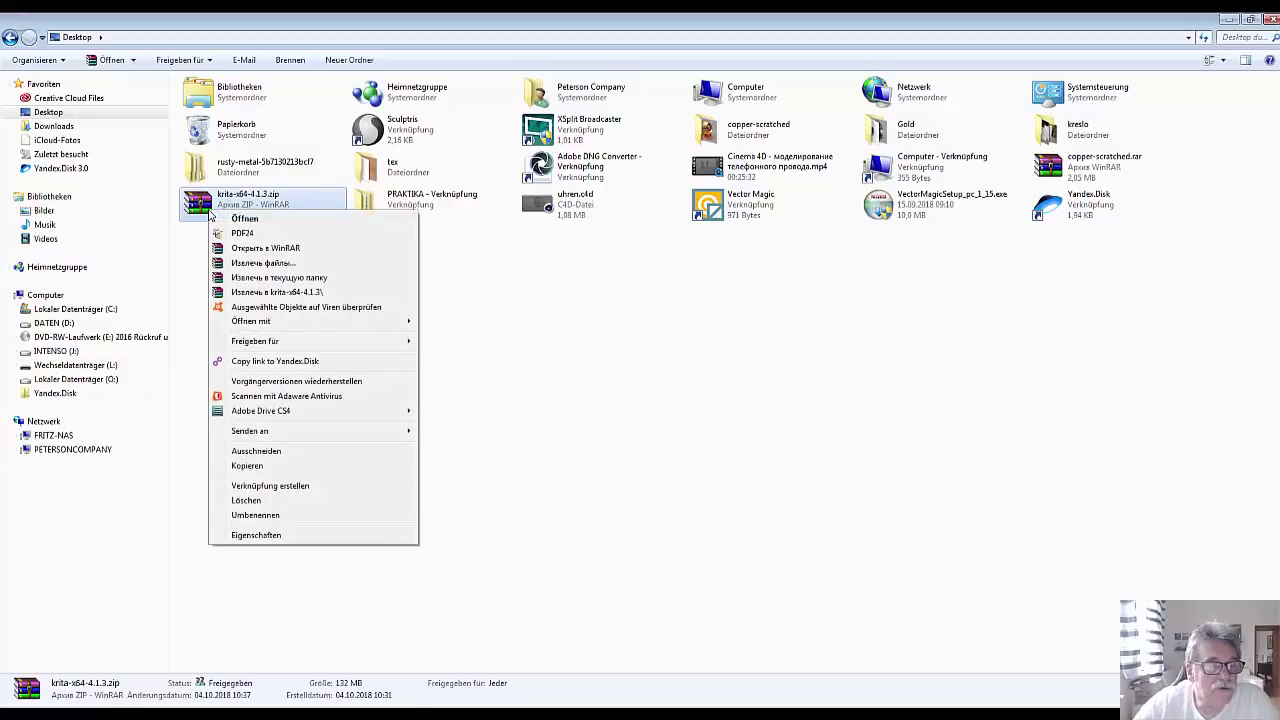
click(270, 292)
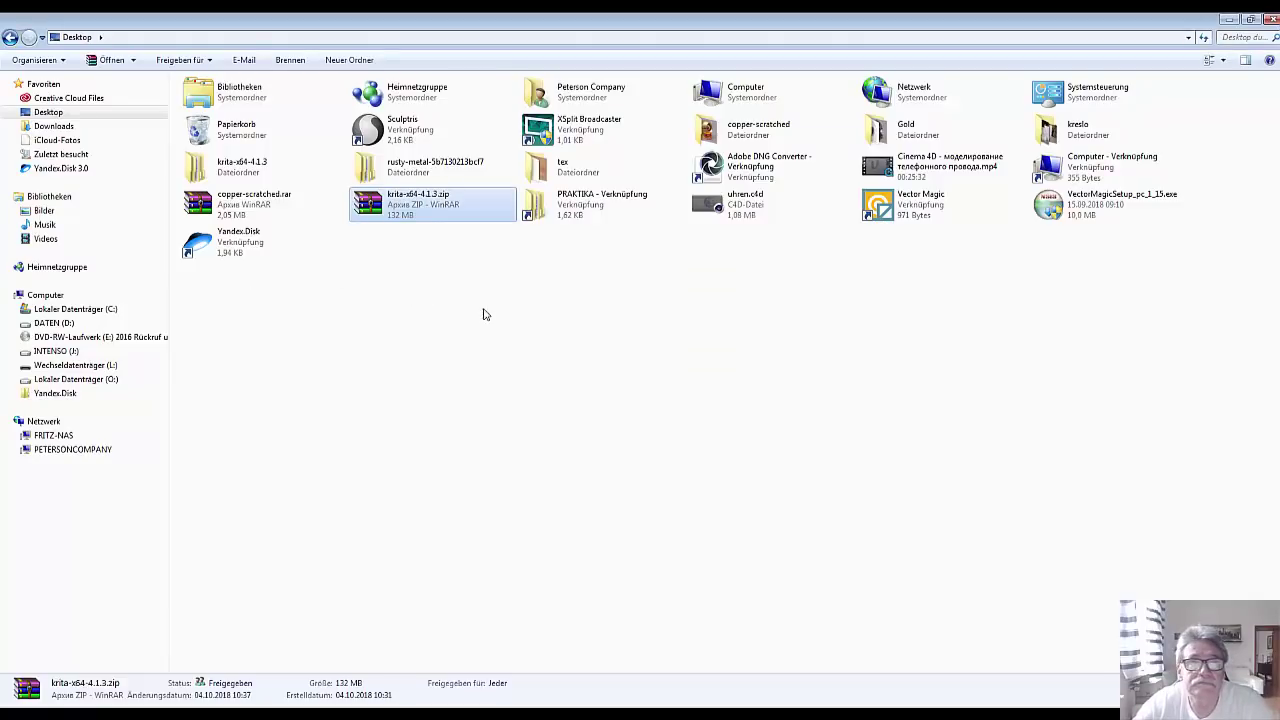
double_click(240, 165)
double_click(213, 99)
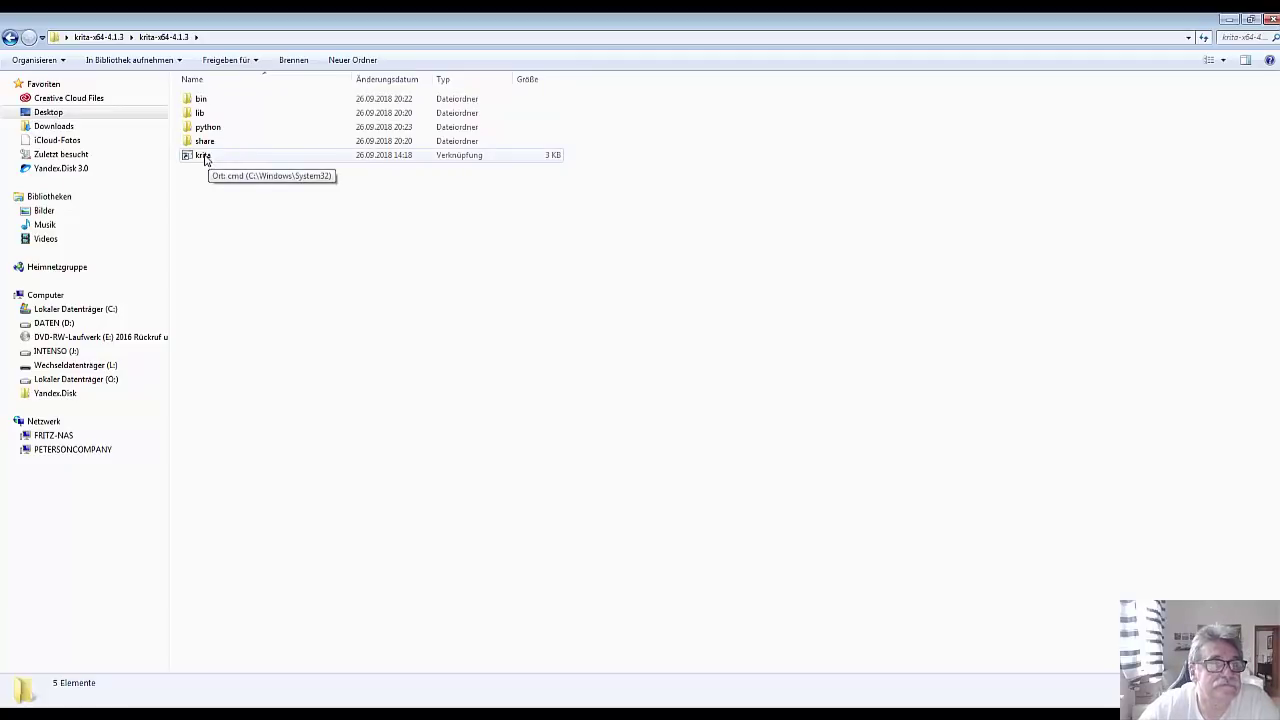
Launch Krita from the extracted folder's krita shortcut and maximize its window.
double_click(204, 158)
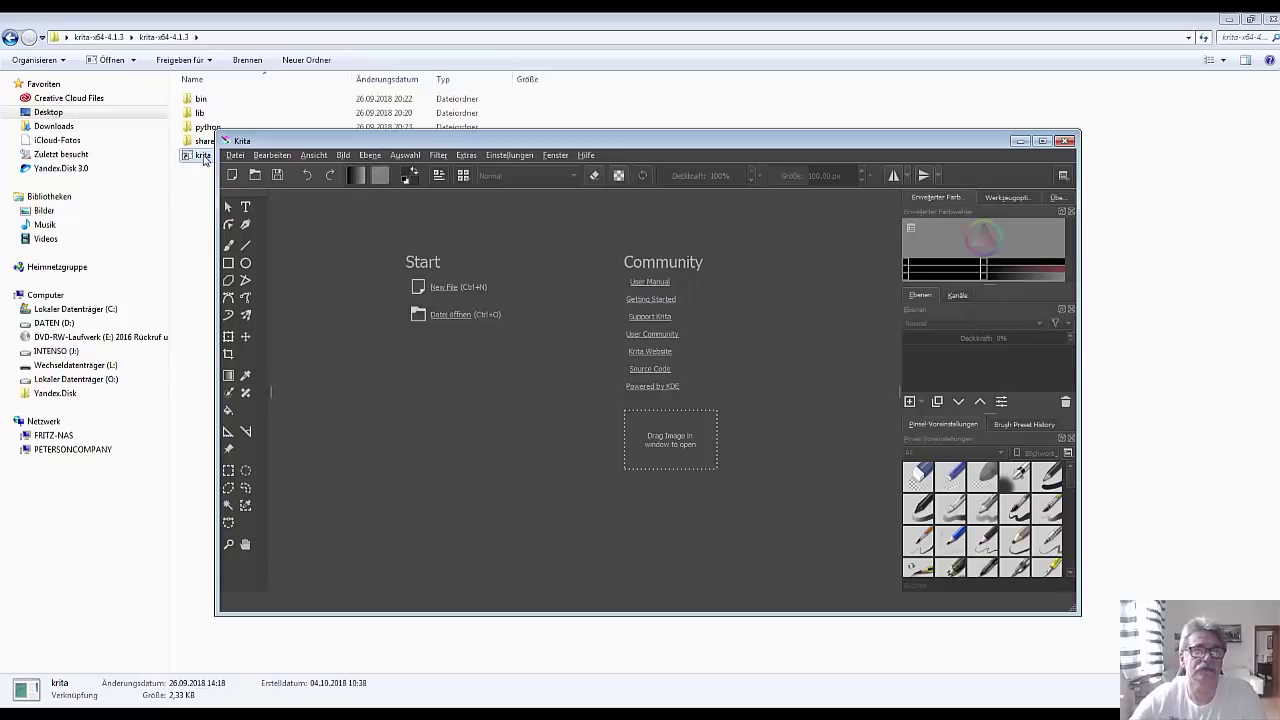
click(1041, 141)
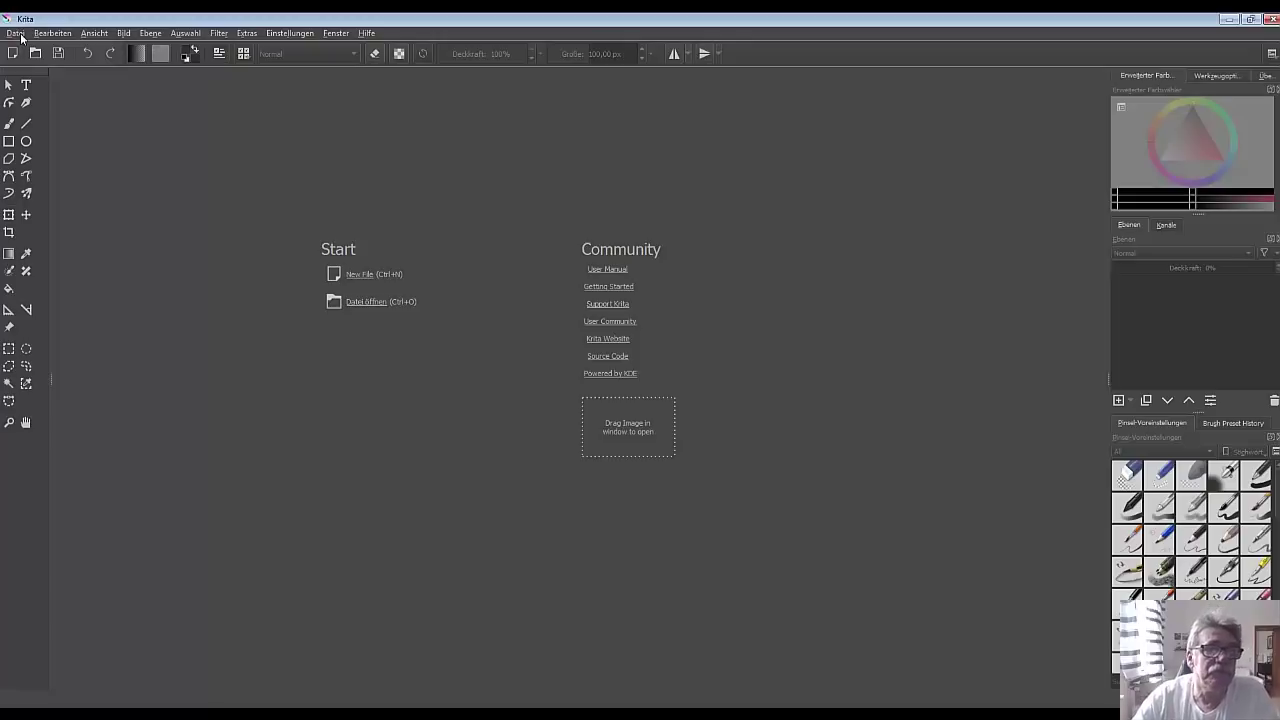
Browse Krita's Datei and Bearbeiten menus, ending with the Einstellungen menu shown.
click(16, 33)
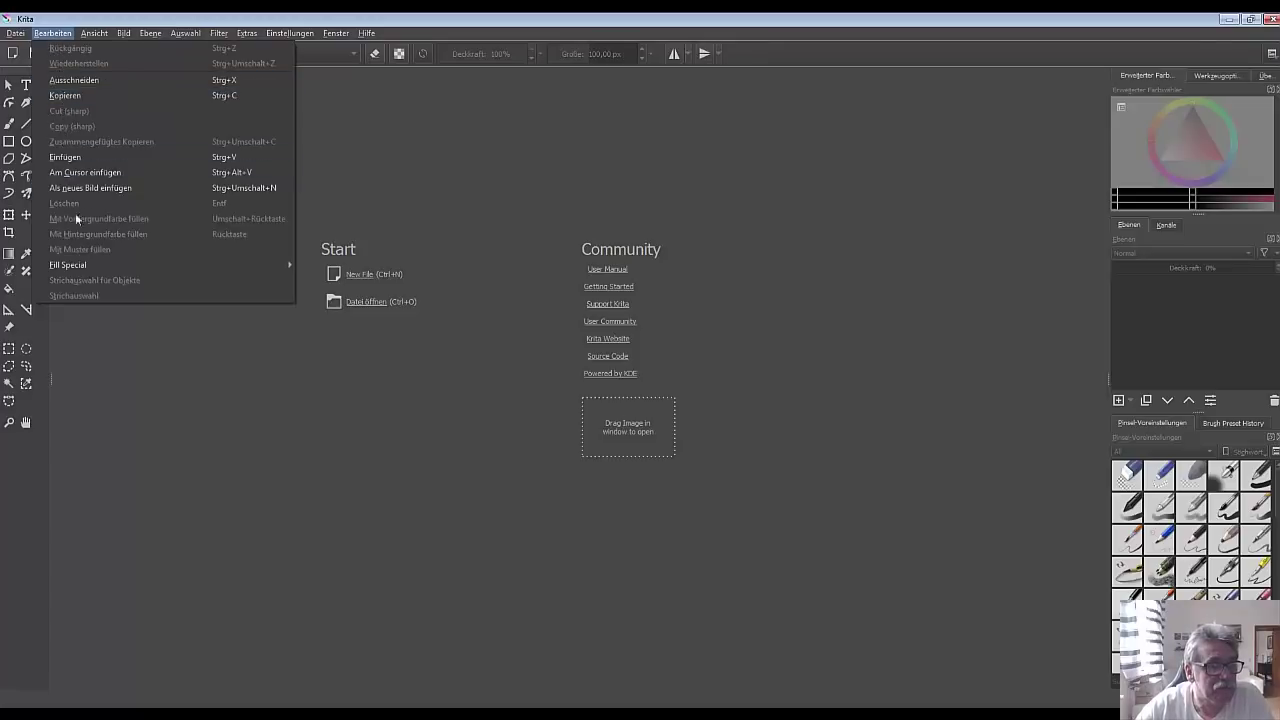
mouse_move(68, 265)
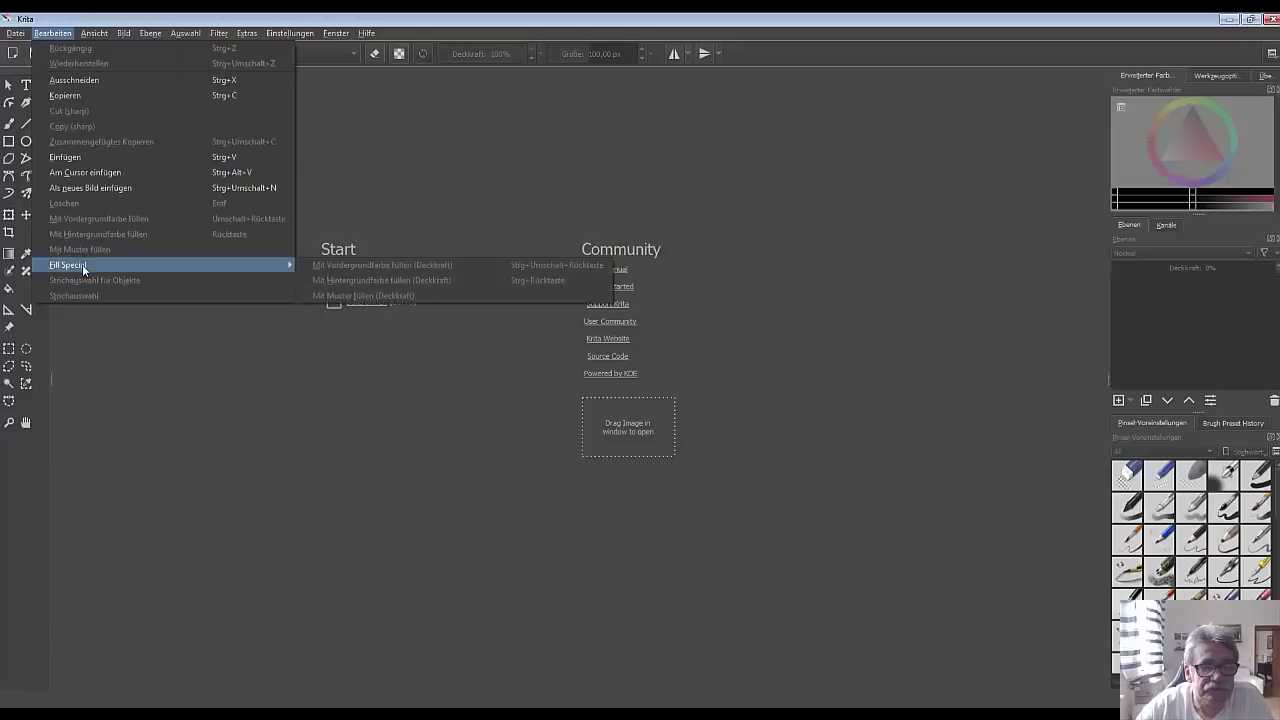
click(300, 422)
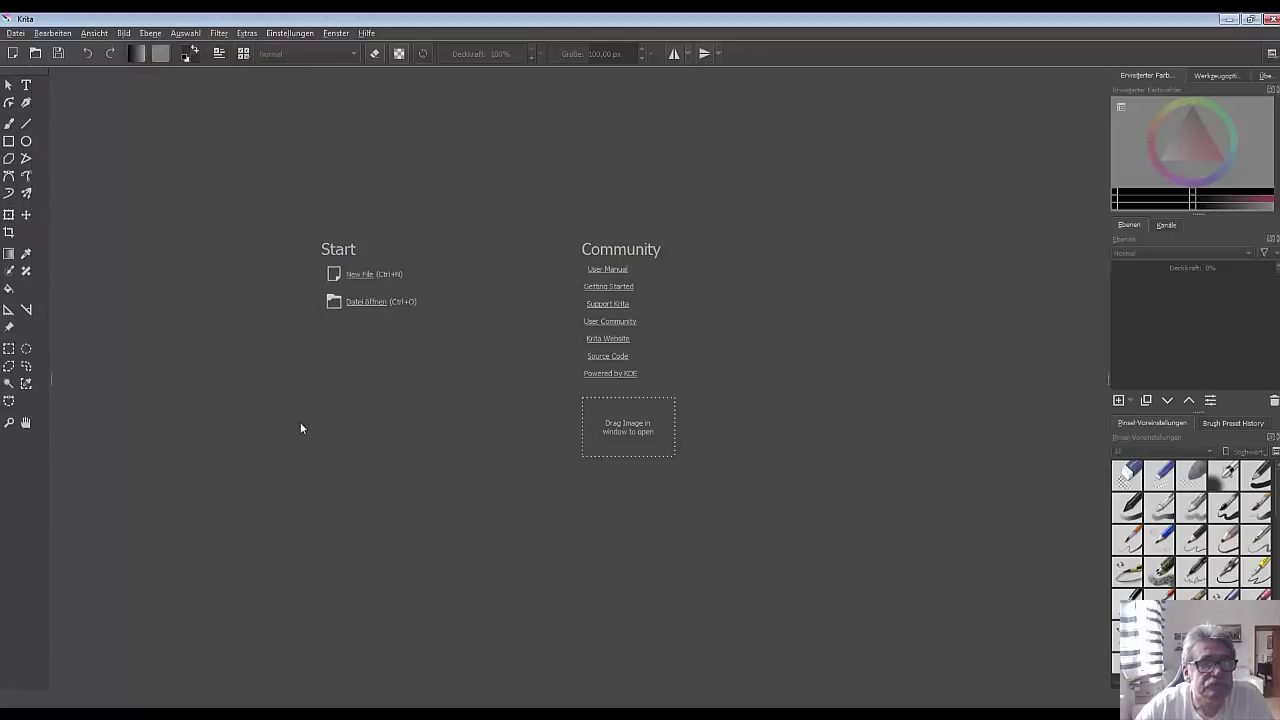
click(285, 34)
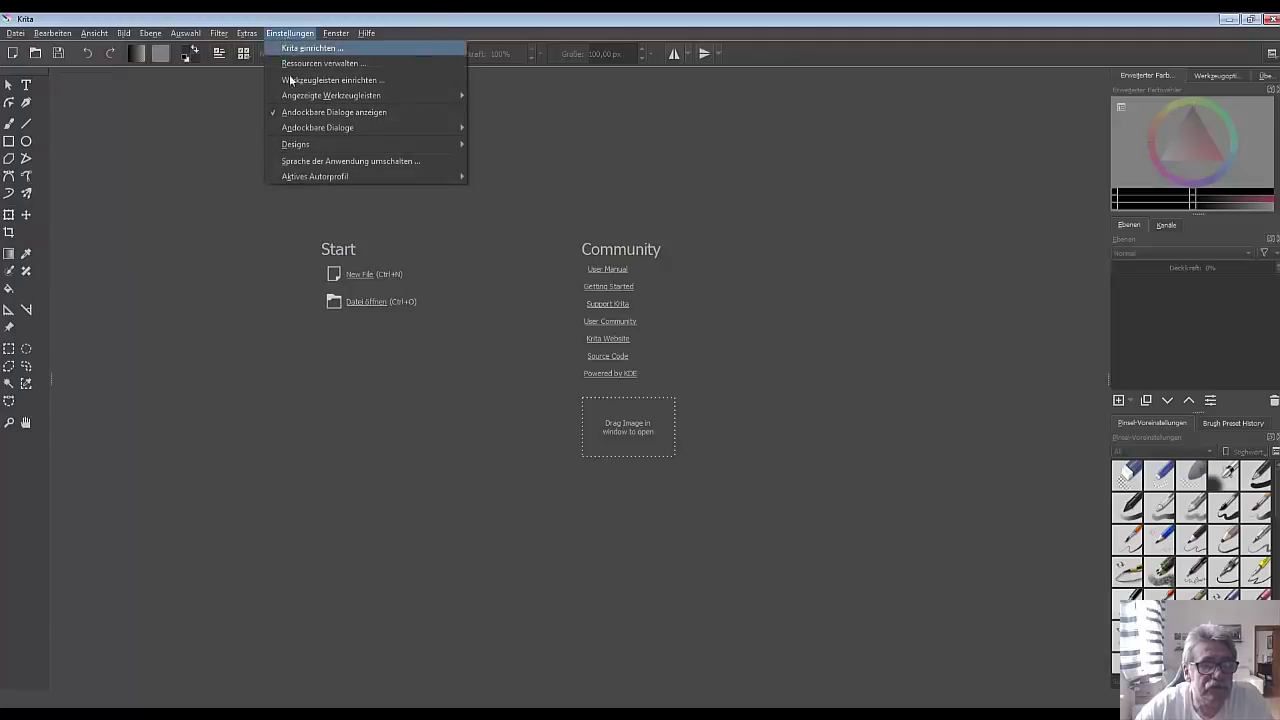
Set Krita's application language to American English, acknowledge the notice, and quit Krita.
click(344, 162)
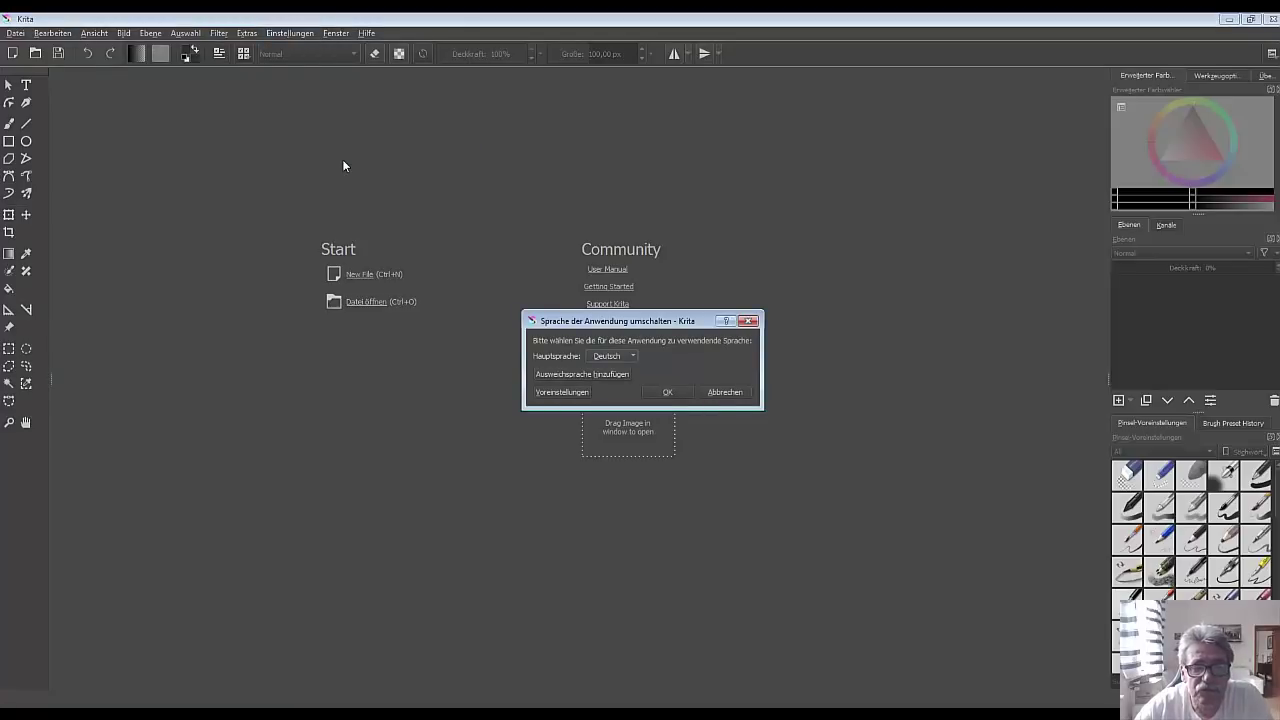
click(632, 357)
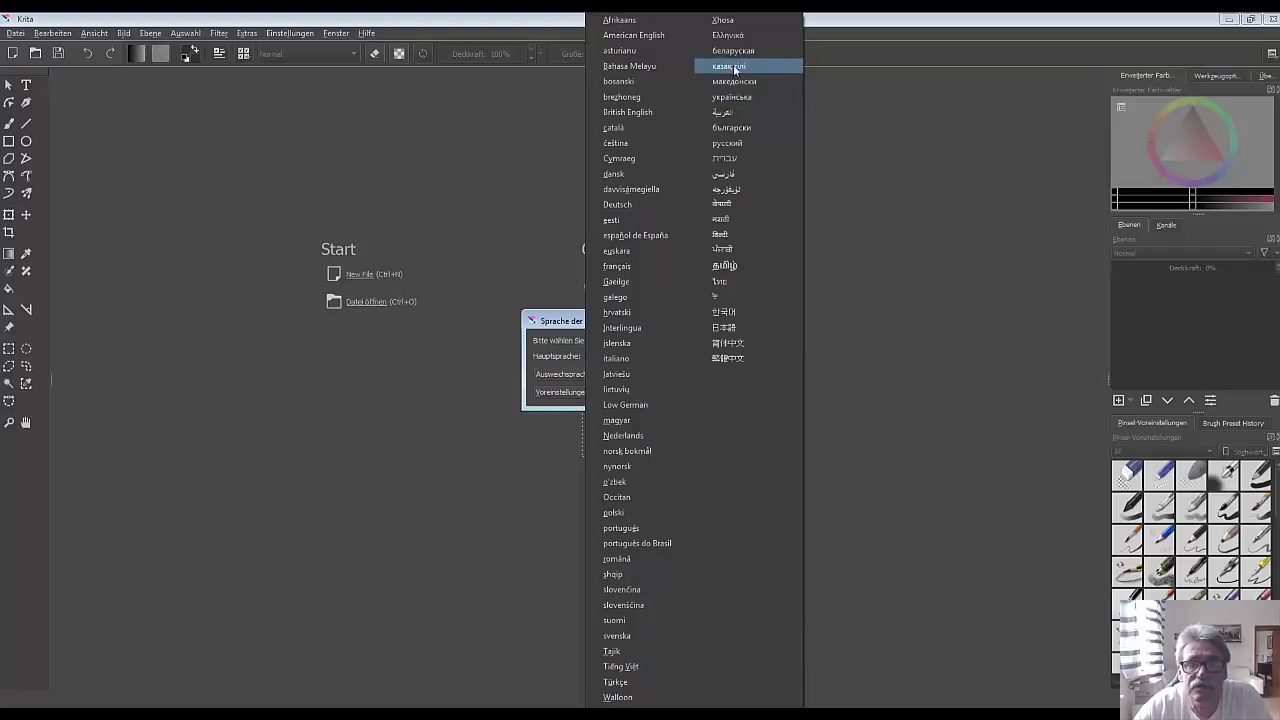
click(655, 36)
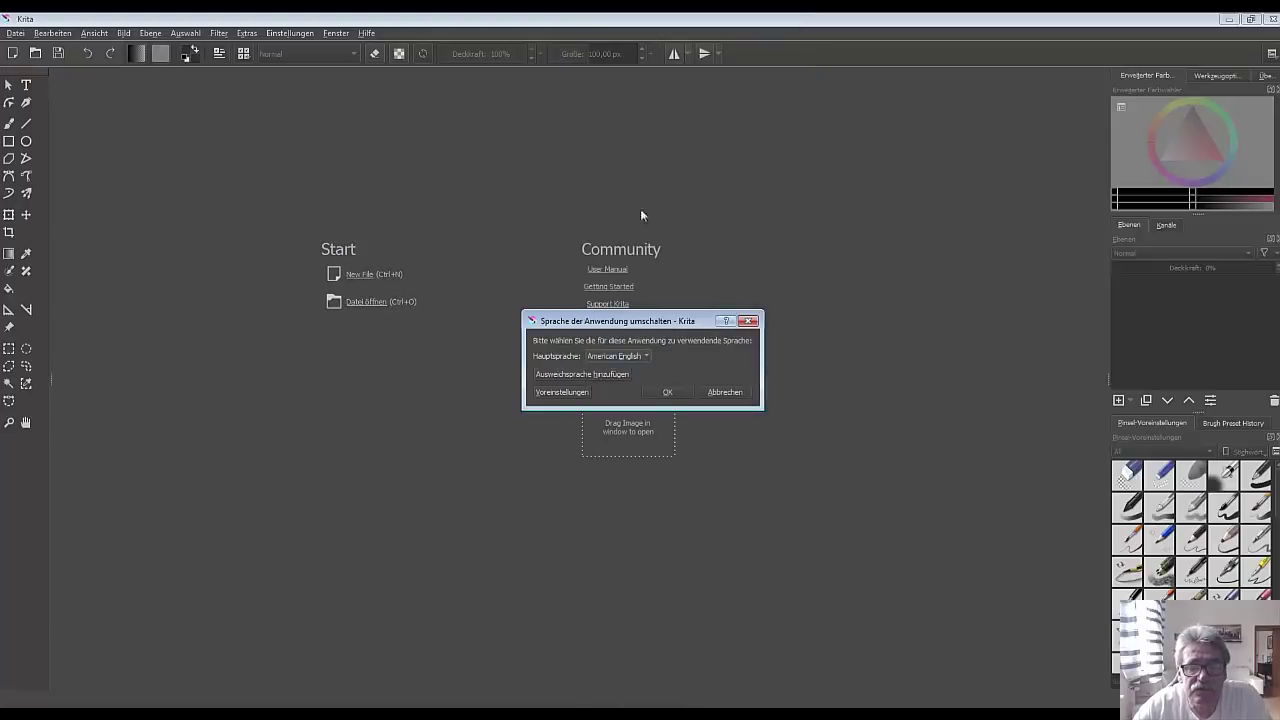
click(679, 397)
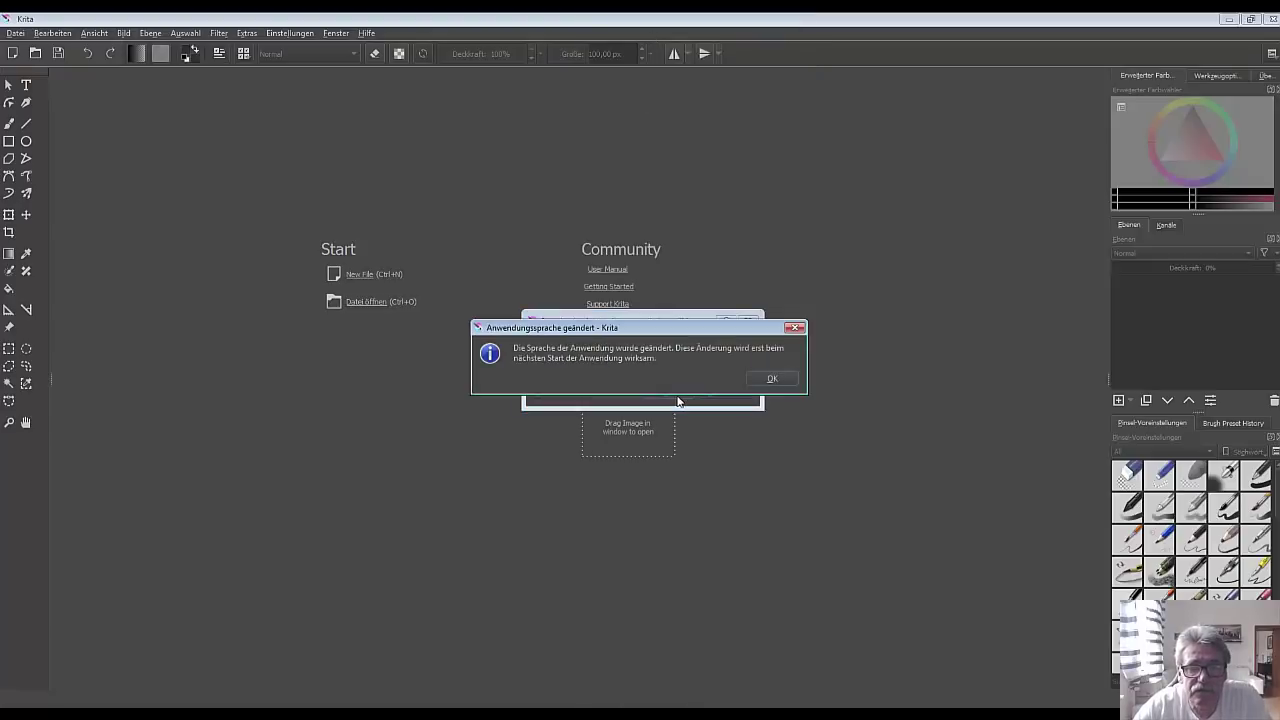
click(769, 380)
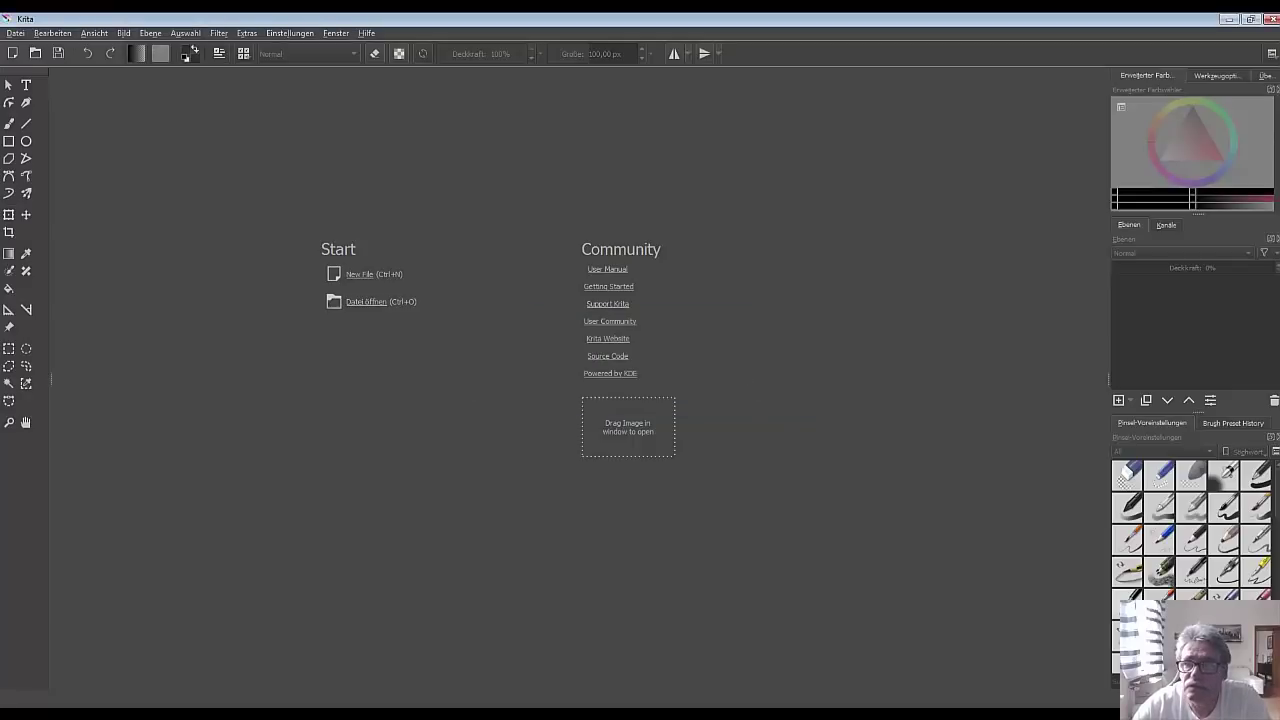
click(1270, 19)
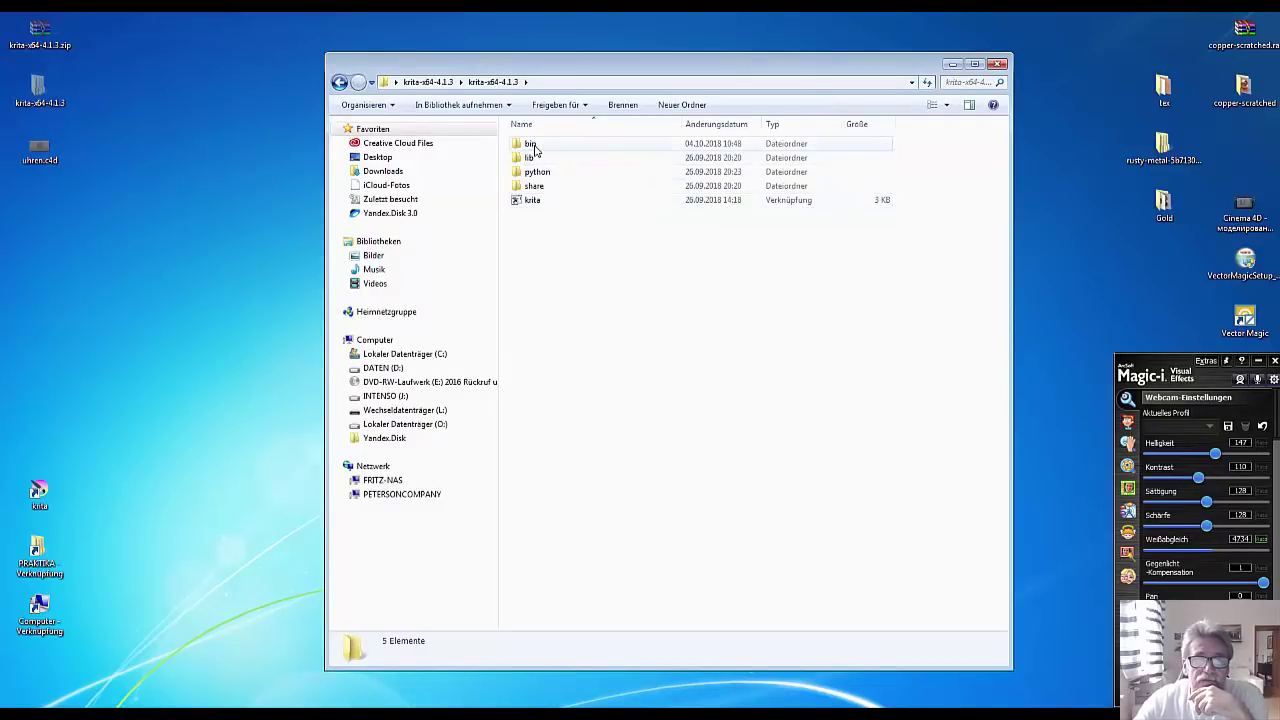
Create a shortcut to krita.exe inside the bin folder.
click(534, 147)
double_click(534, 147)
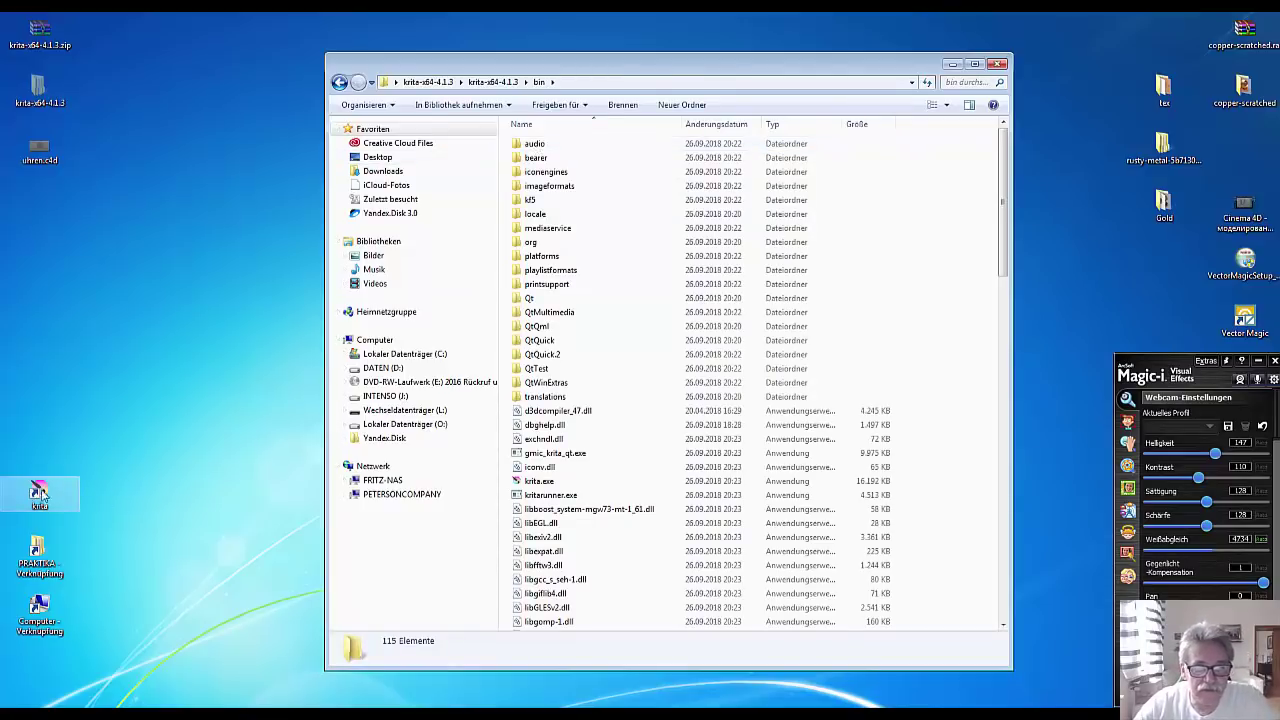
right_click(530, 486)
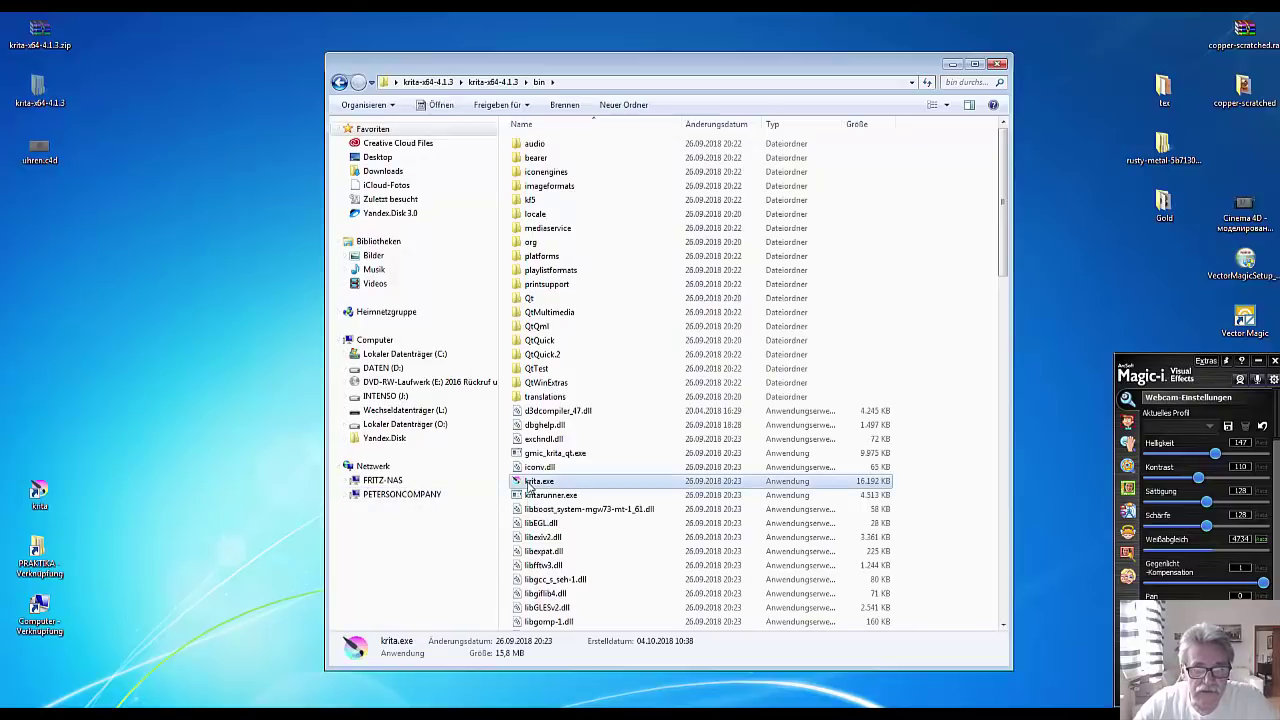
click(530, 486)
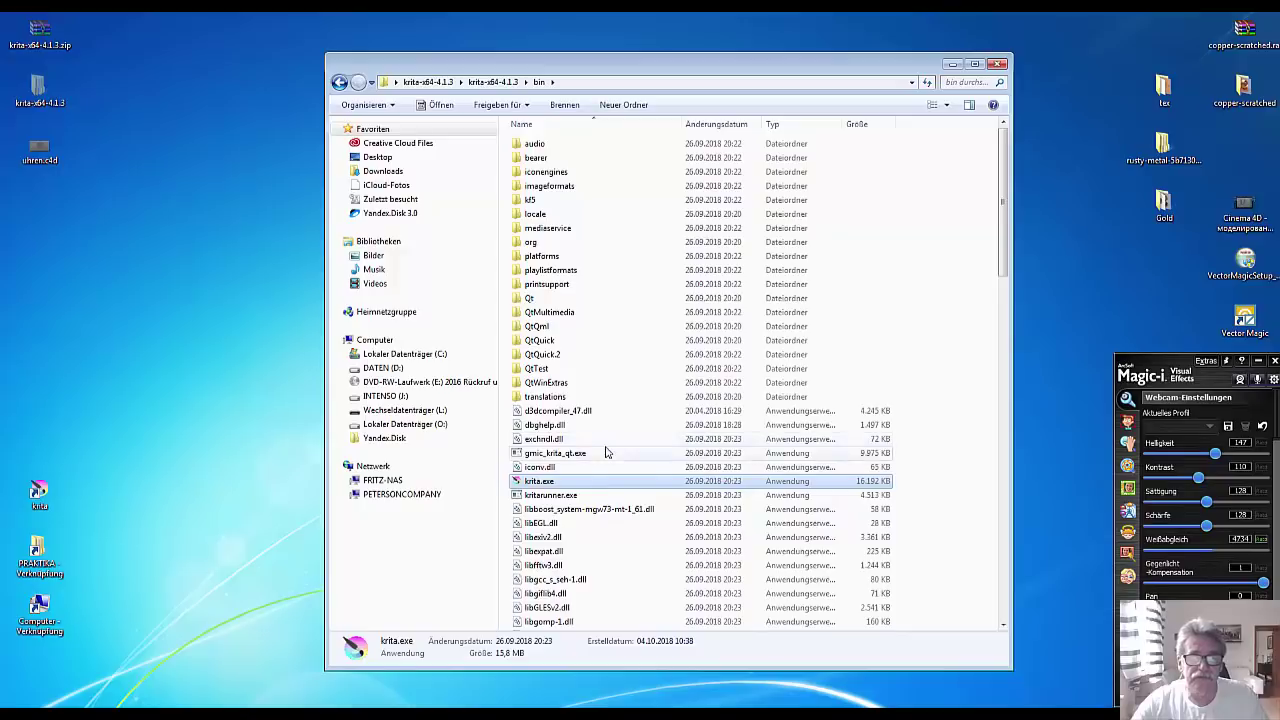
click(606, 452)
right_click(525, 481)
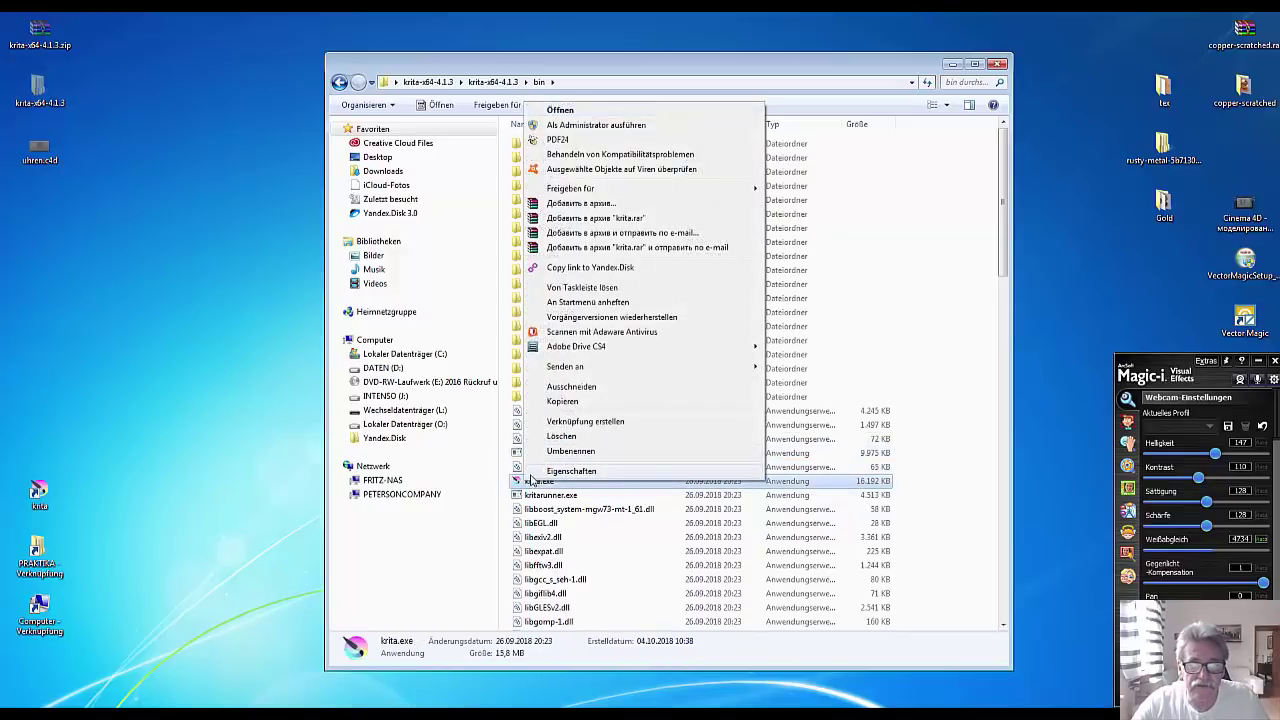
click(516, 488)
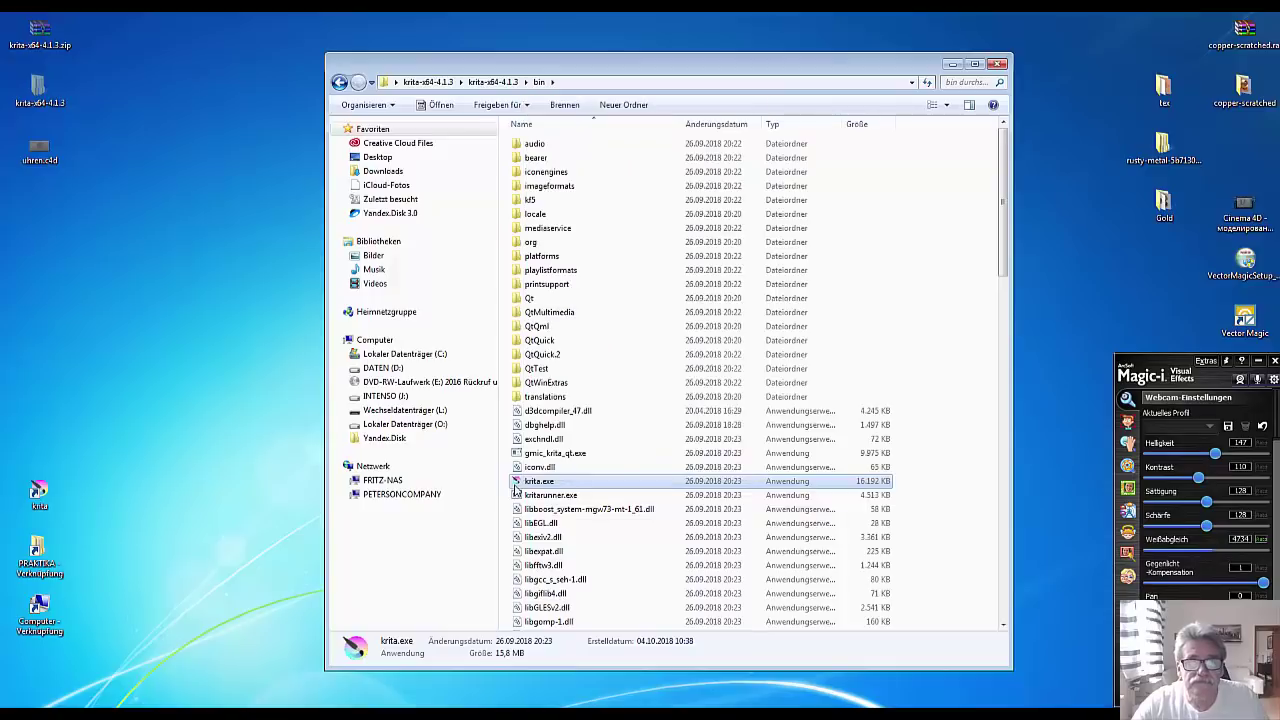
right_click(529, 486)
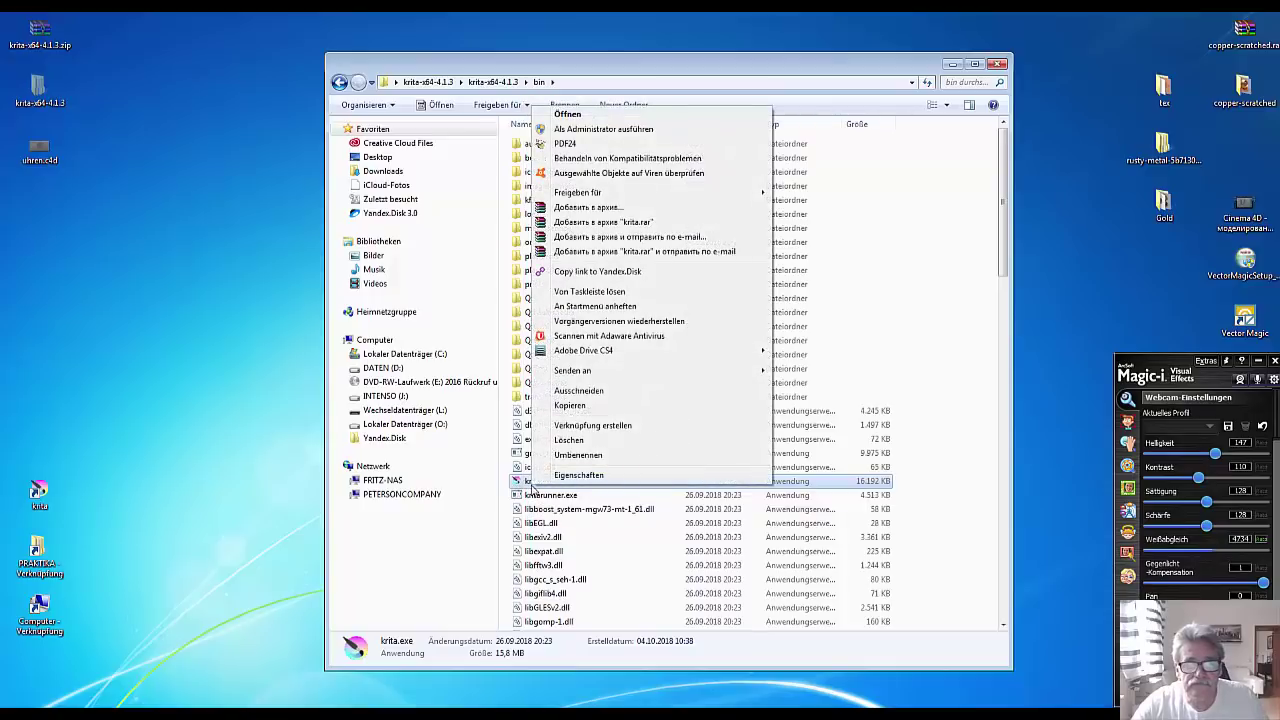
click(598, 426)
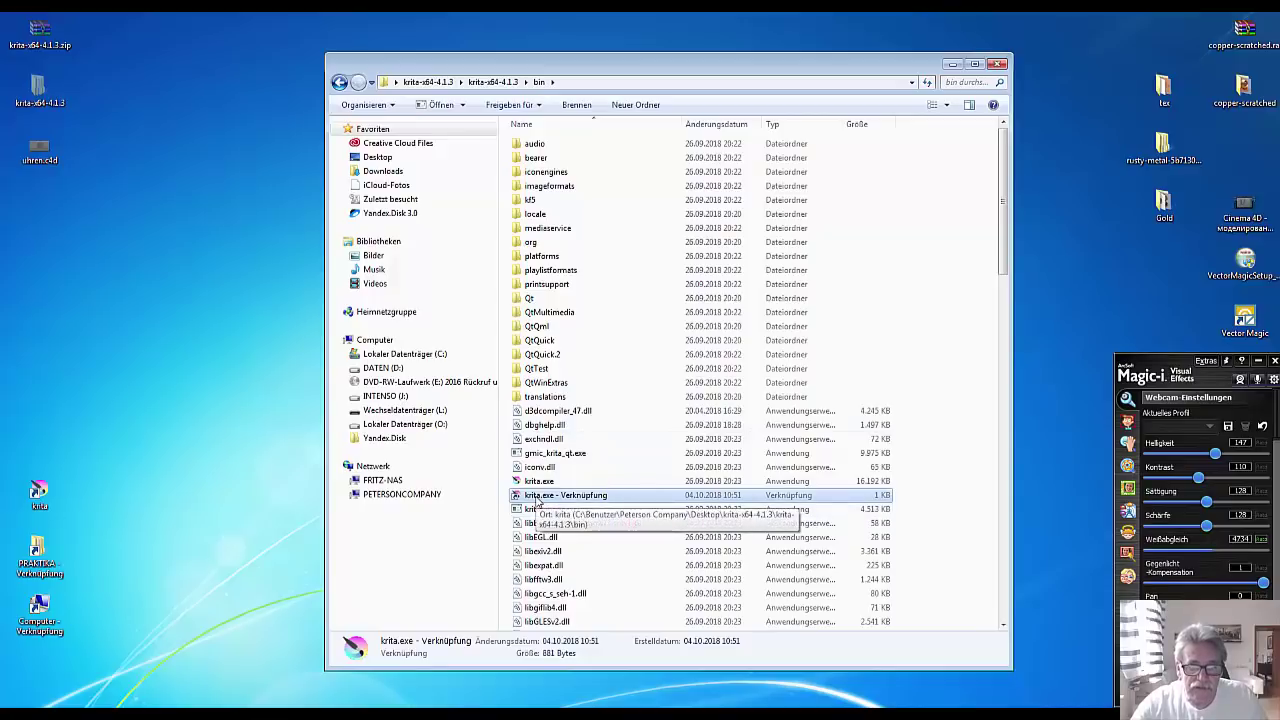
Move the krita.exe shortcut onto the desktop and delete the old krita shortcut.
drag(537, 500, 153, 378)
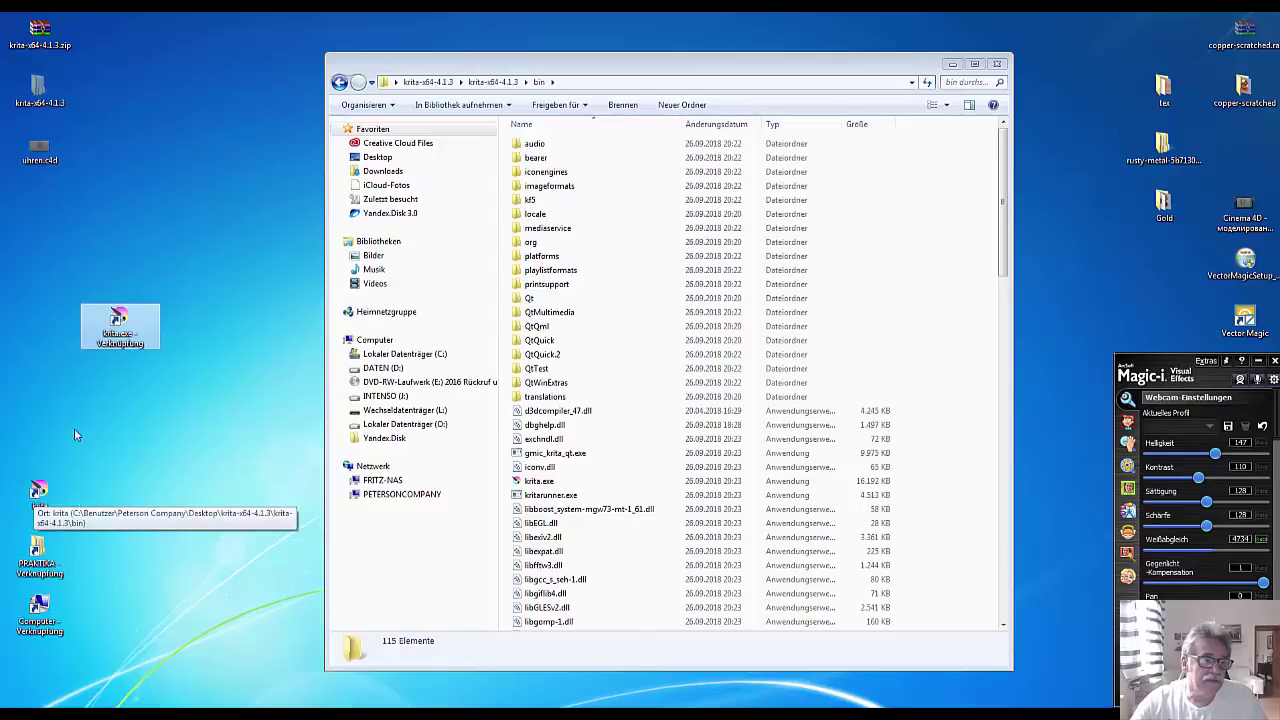
click(38, 490)
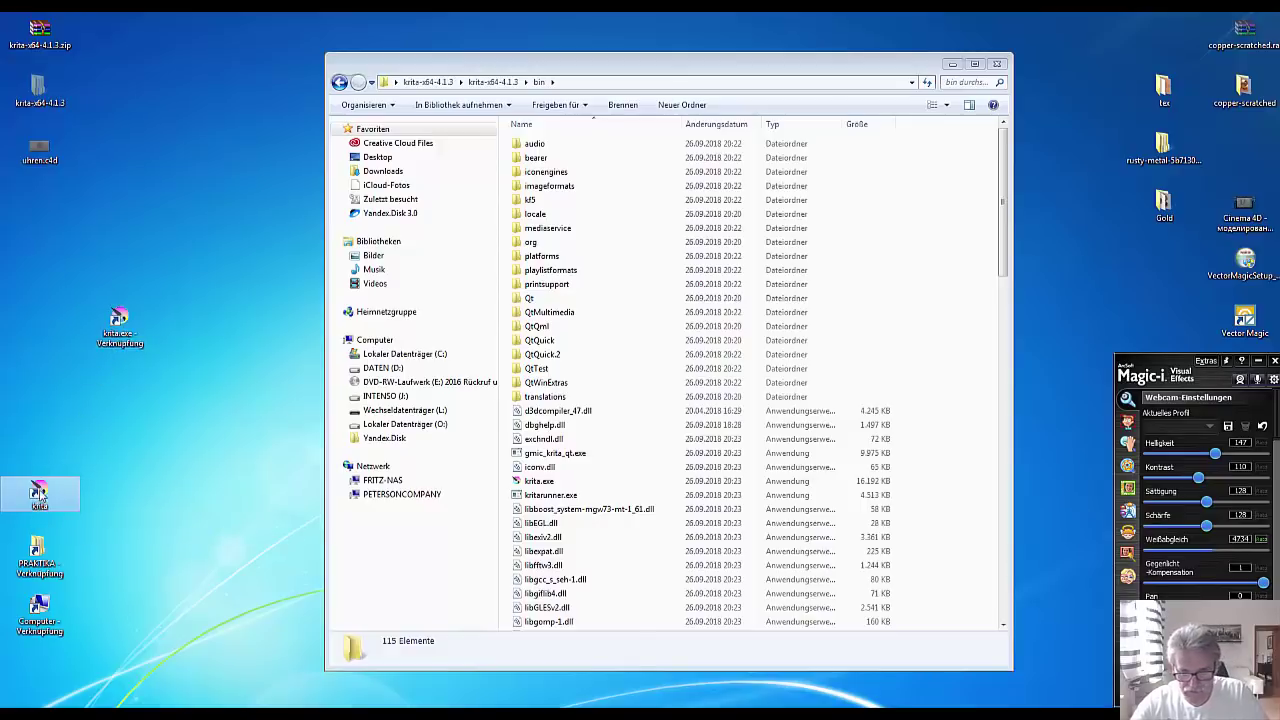
key(Delete)
Rename the krita.exe desktop shortcut to 'krita'.
click(672, 420)
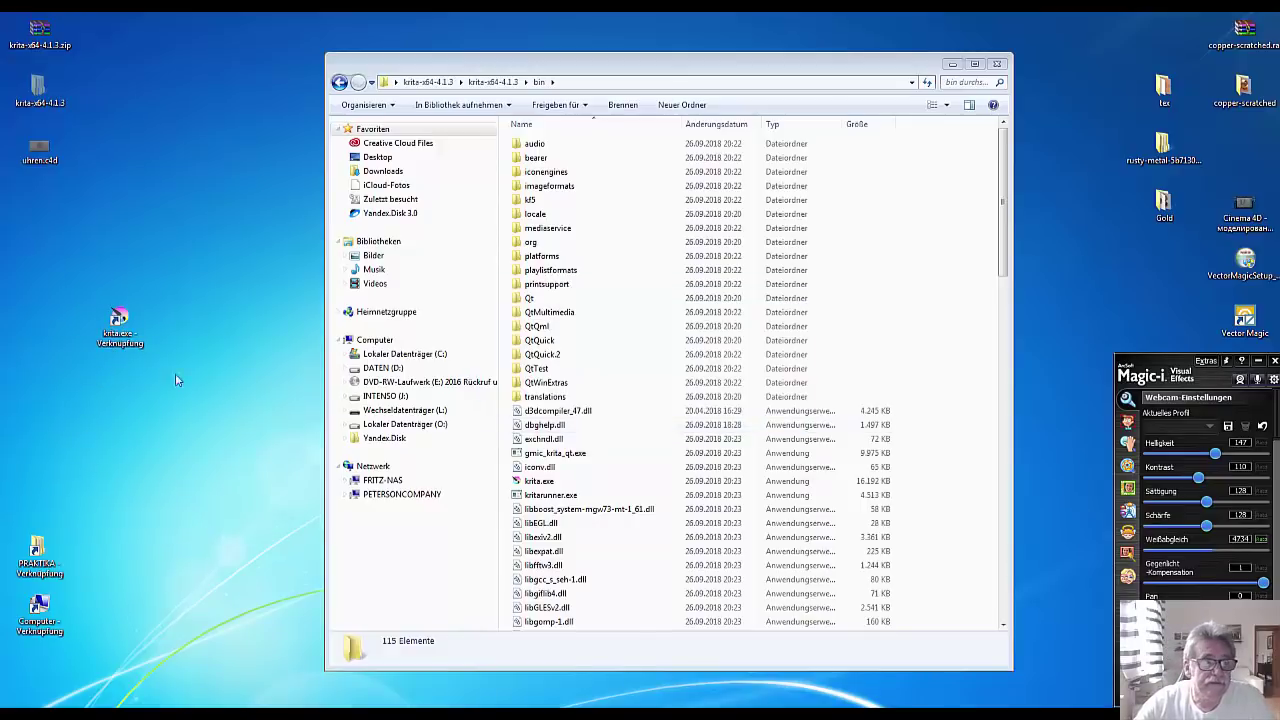
right_click(119, 329)
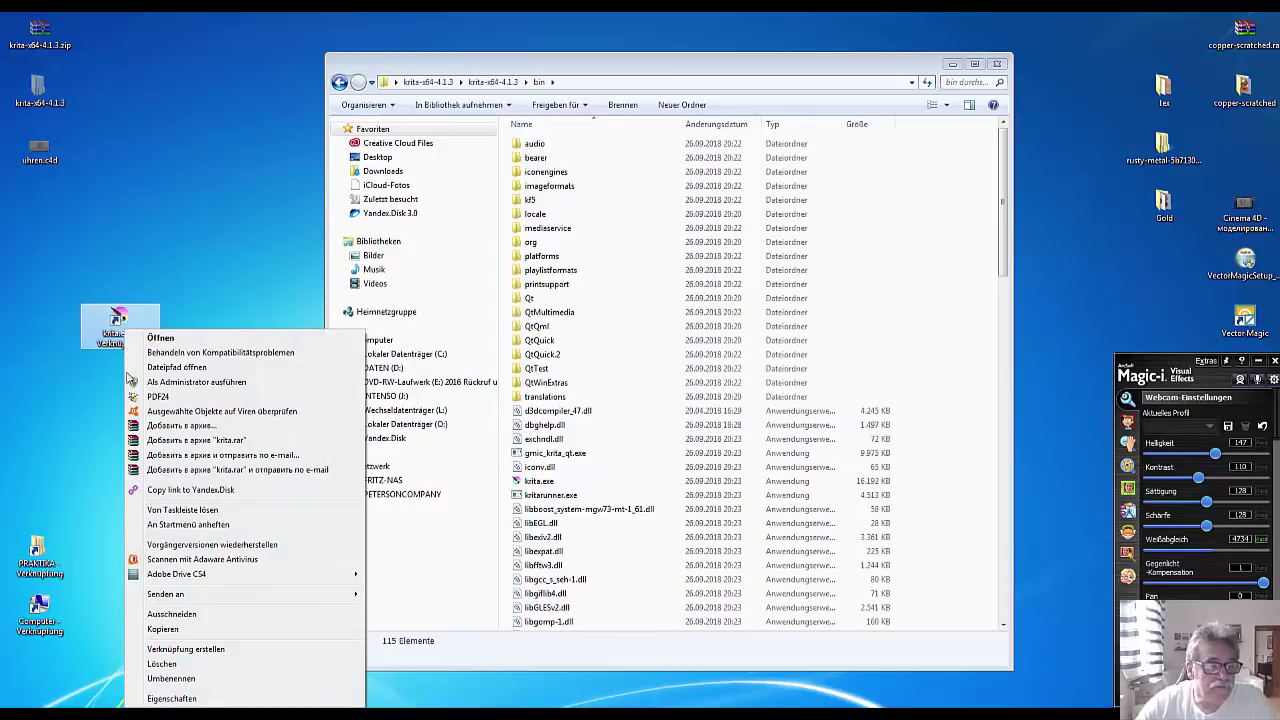
click(181, 684)
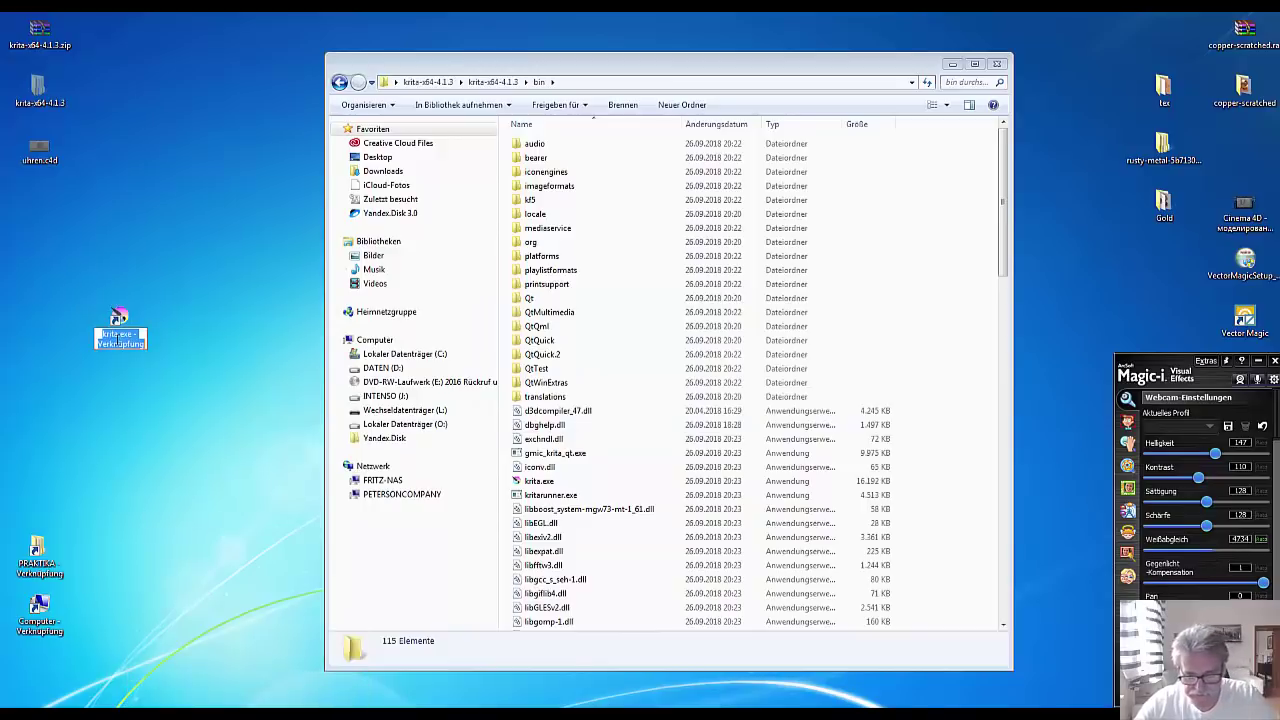
click(122, 341)
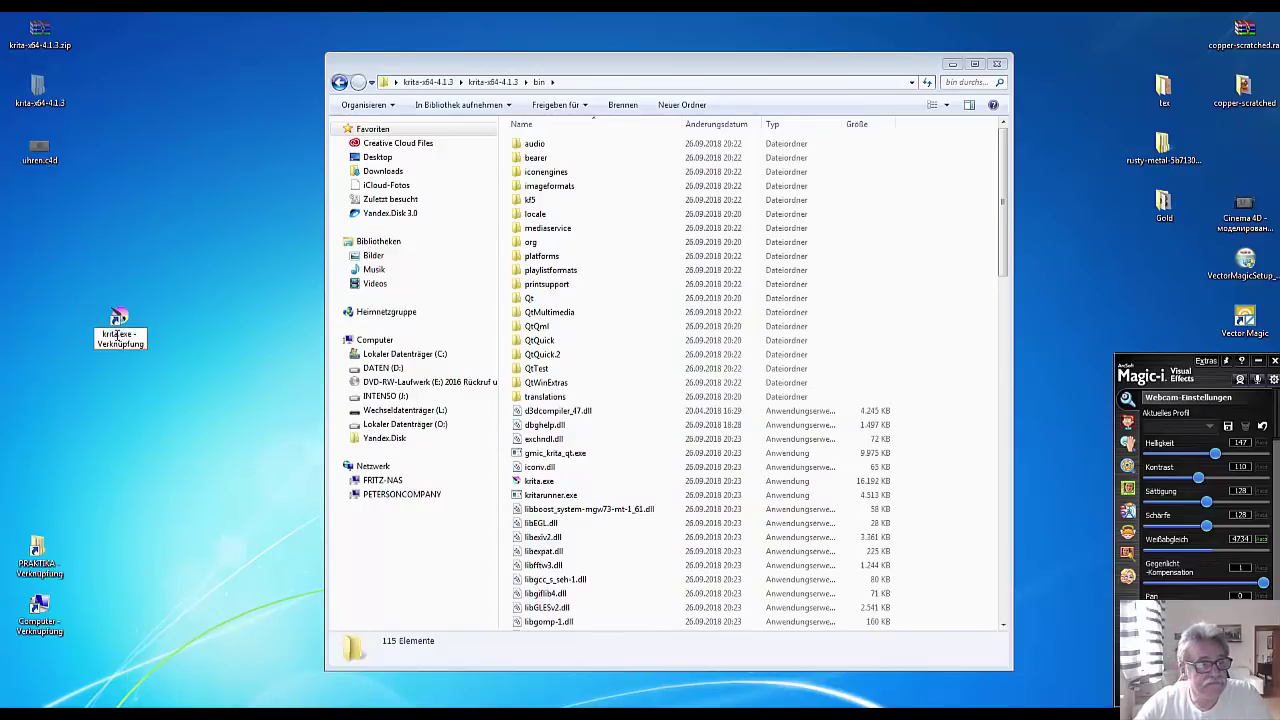
drag(122, 336, 147, 372)
key(Delete)
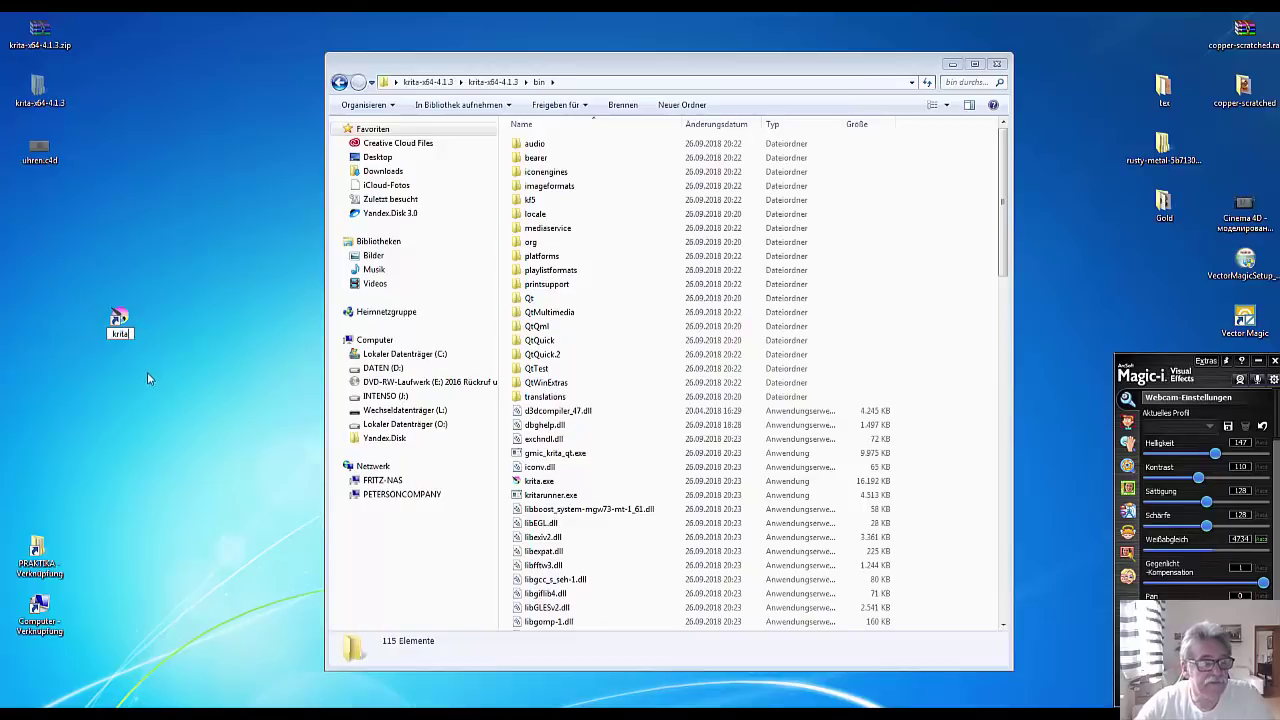
key(Return)
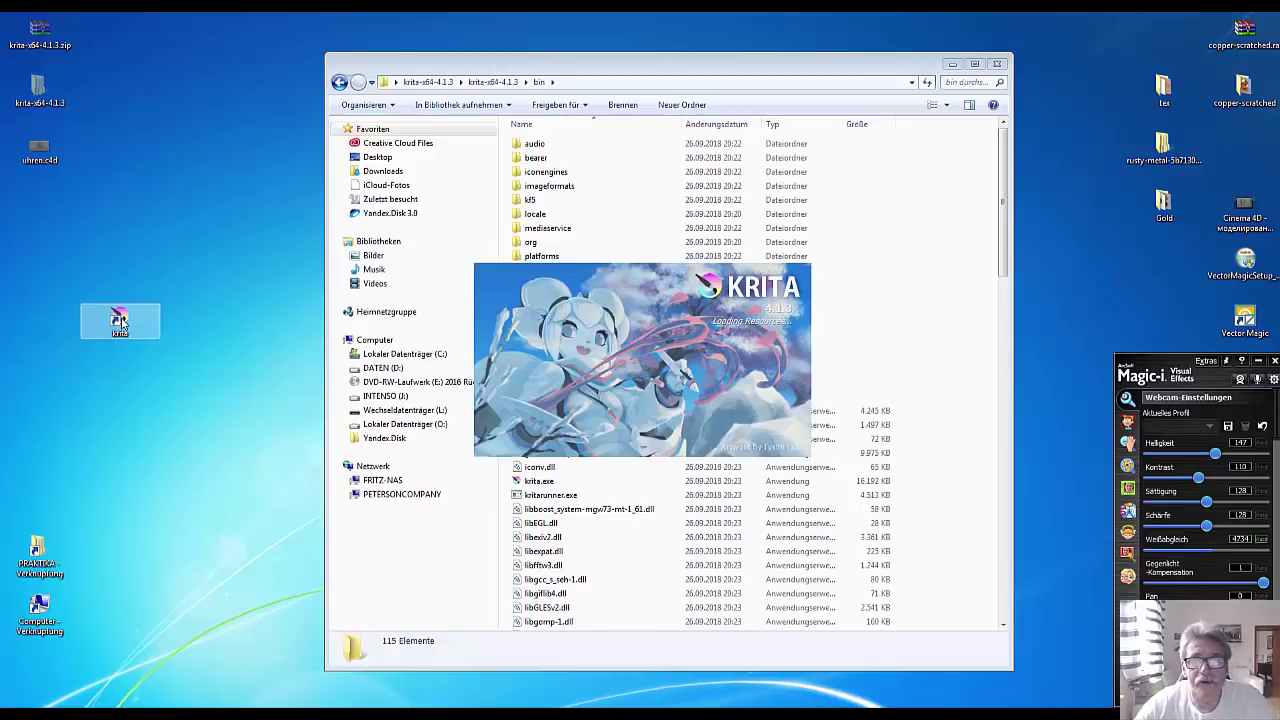
Close Explorer and open Krita's new document dialog showing a 1600 × 1200 px custom document.
click(997, 65)
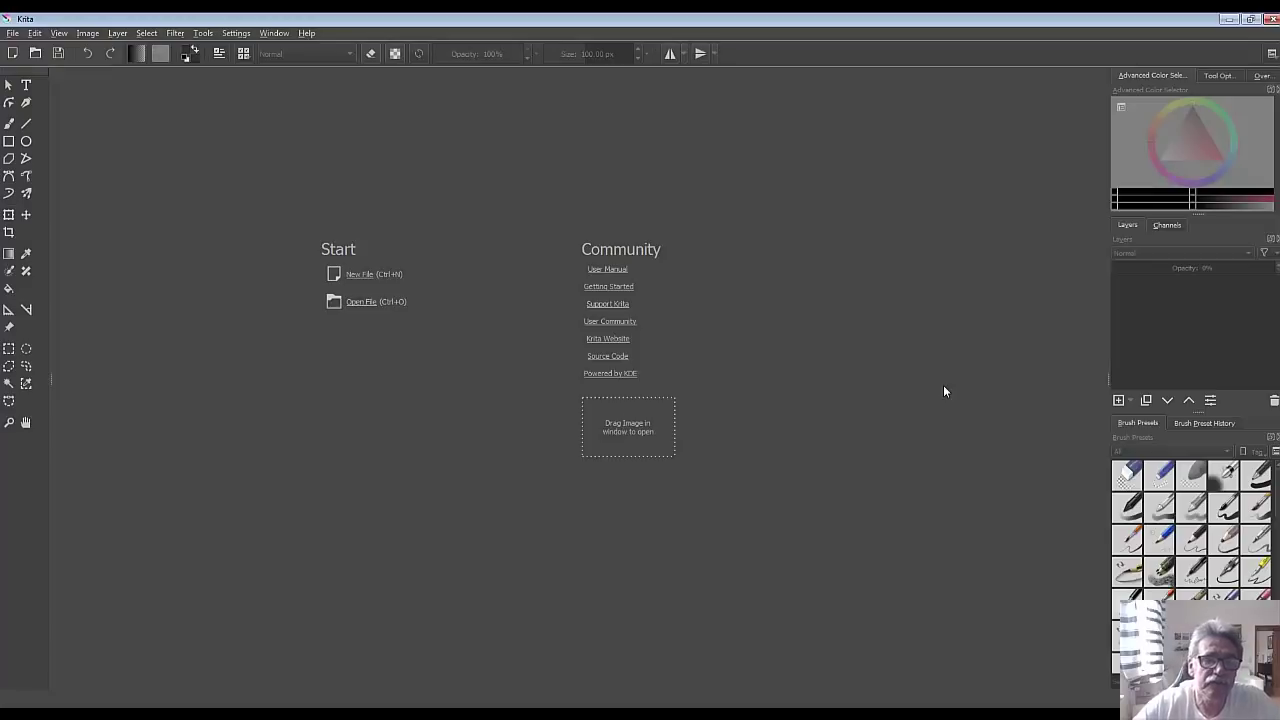
click(360, 274)
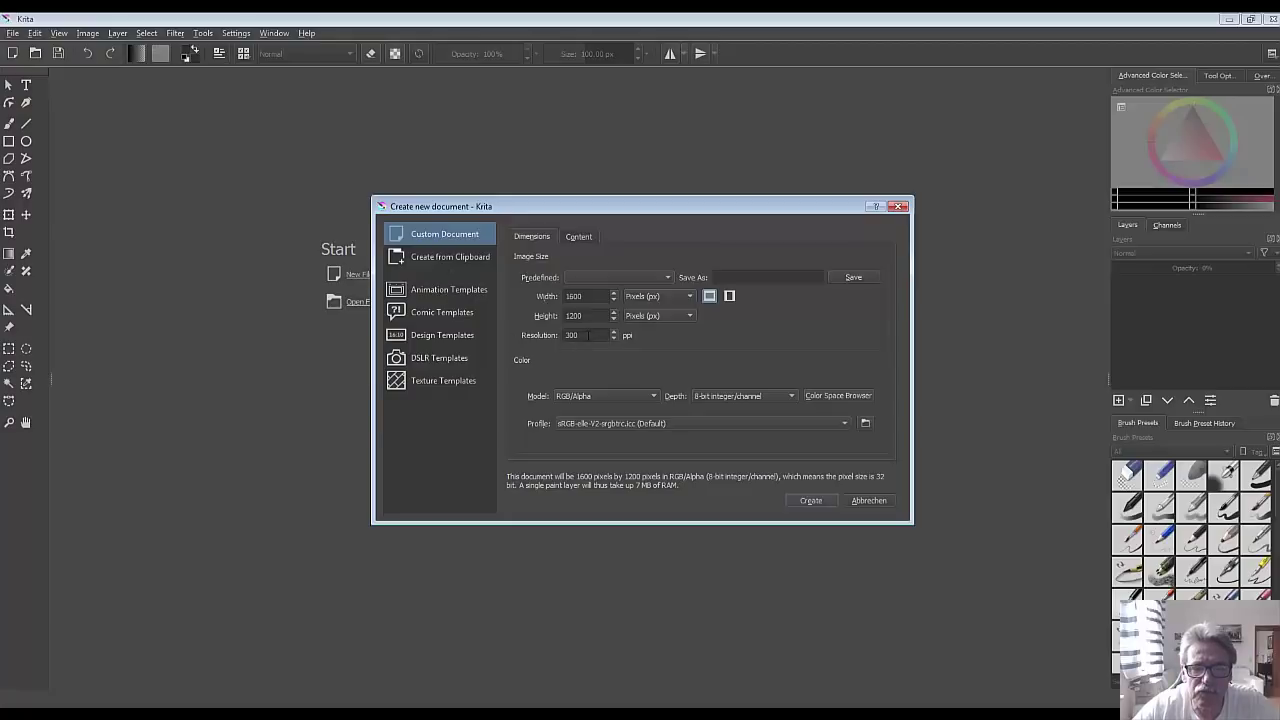
Change the resolution to 72 ppi and create the 1600 × 1200 px document.
double_click(572, 335)
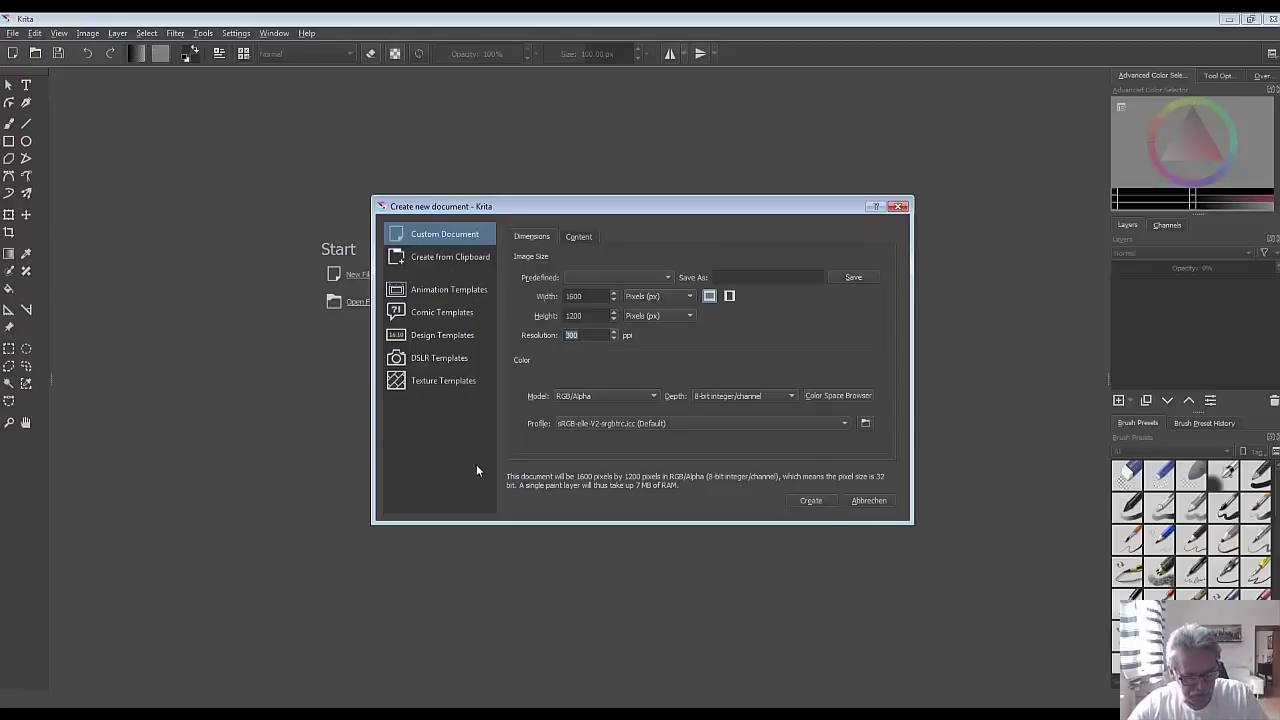
text(72)
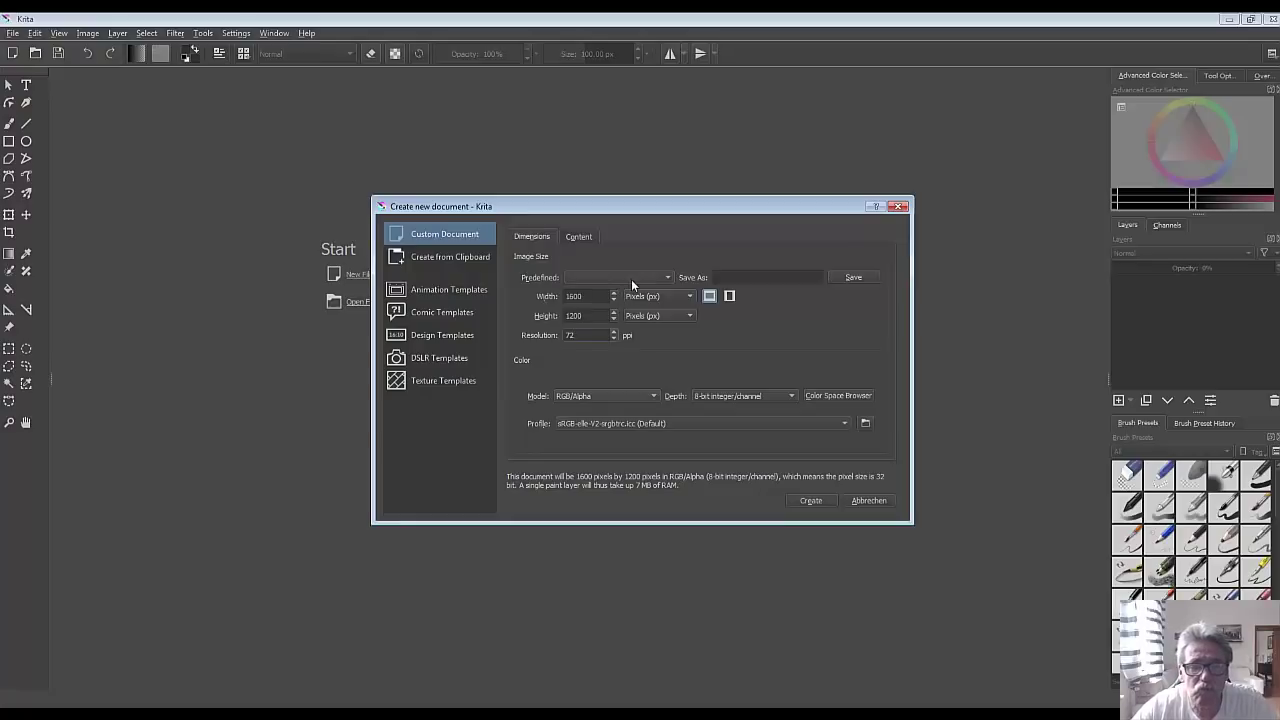
click(810, 500)
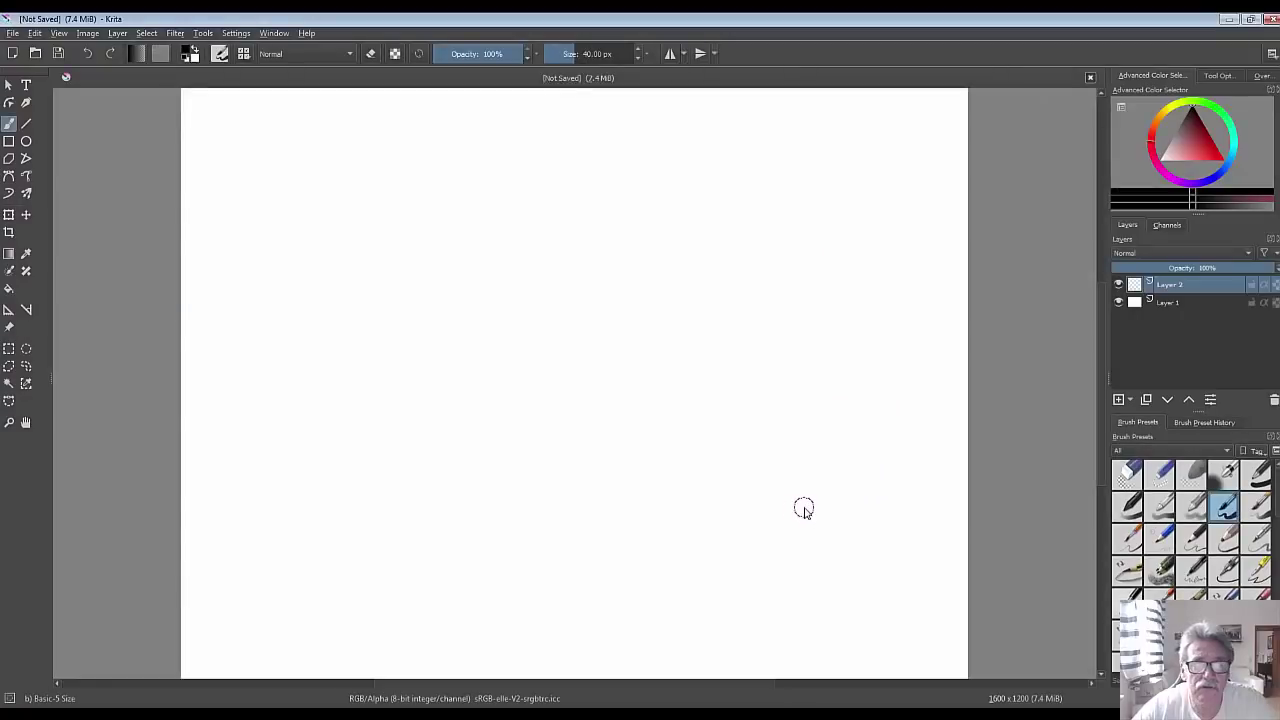
Zoom the canvas and toggle the 10 px Pencil-1 Hard brush into erase mode.
scroll(625, 287, down, 1)
scroll(625, 287, down, 3)
scroll(625, 287, up, 3)
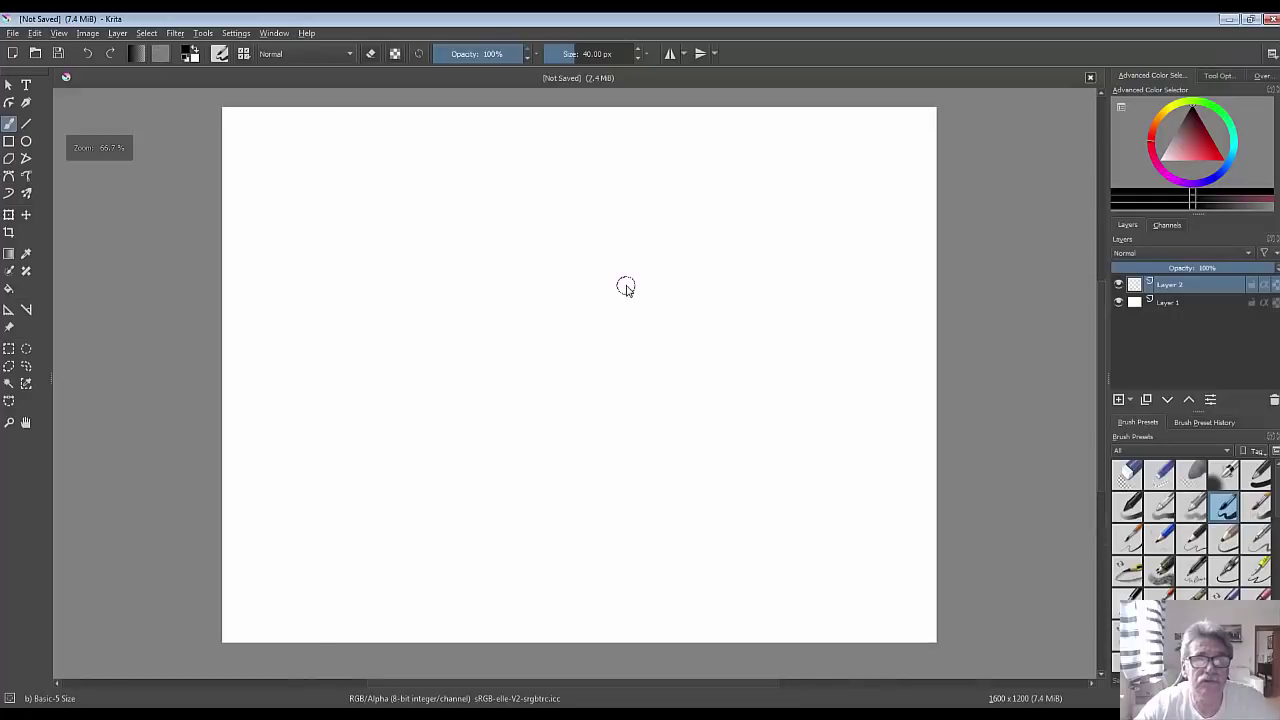
scroll(625, 287, down, 2)
scroll(625, 287, up, 2)
key(/)
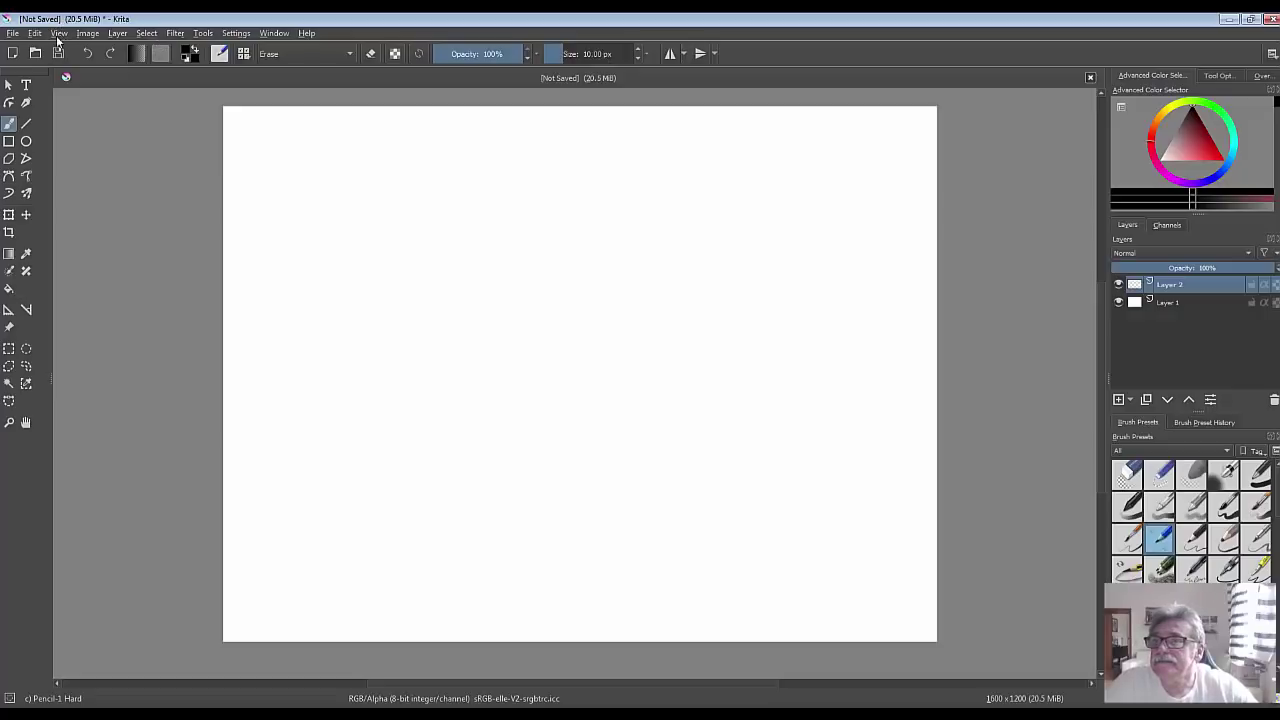
Browse the Layer and Tools menu commands, ending with Help's Handbook, Report Bug and About entries.
click(119, 34)
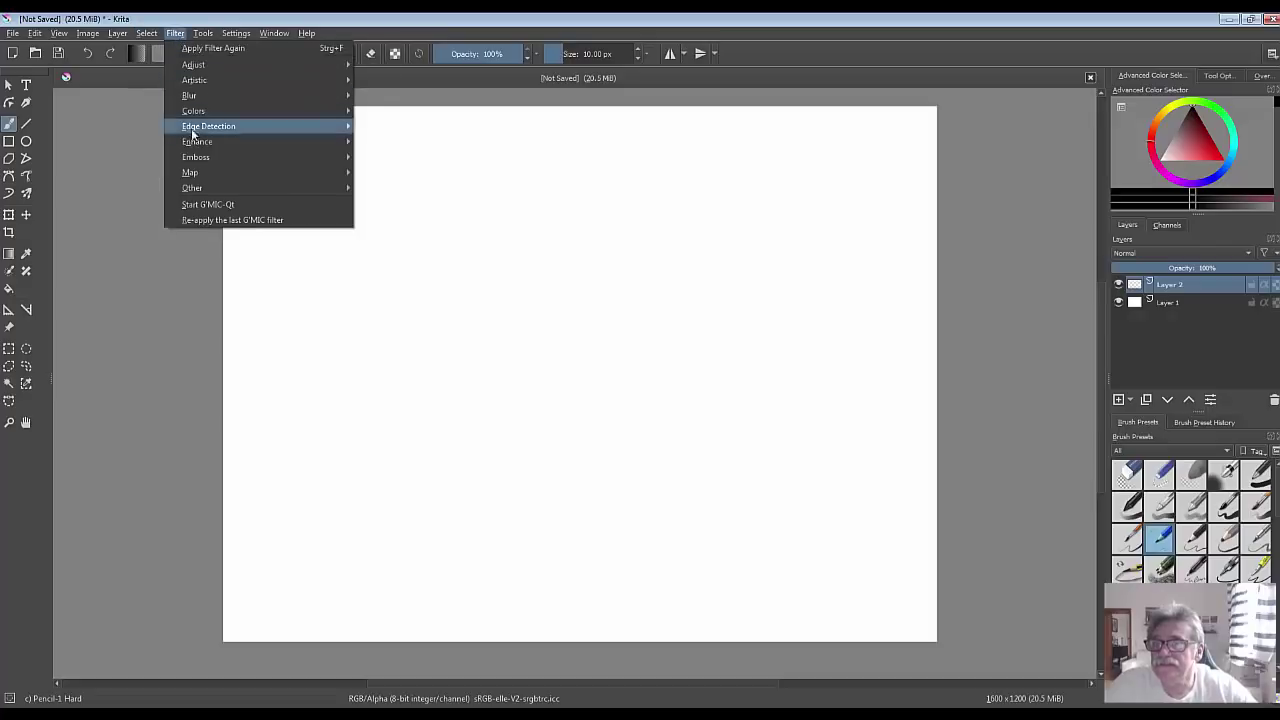
click(203, 33)
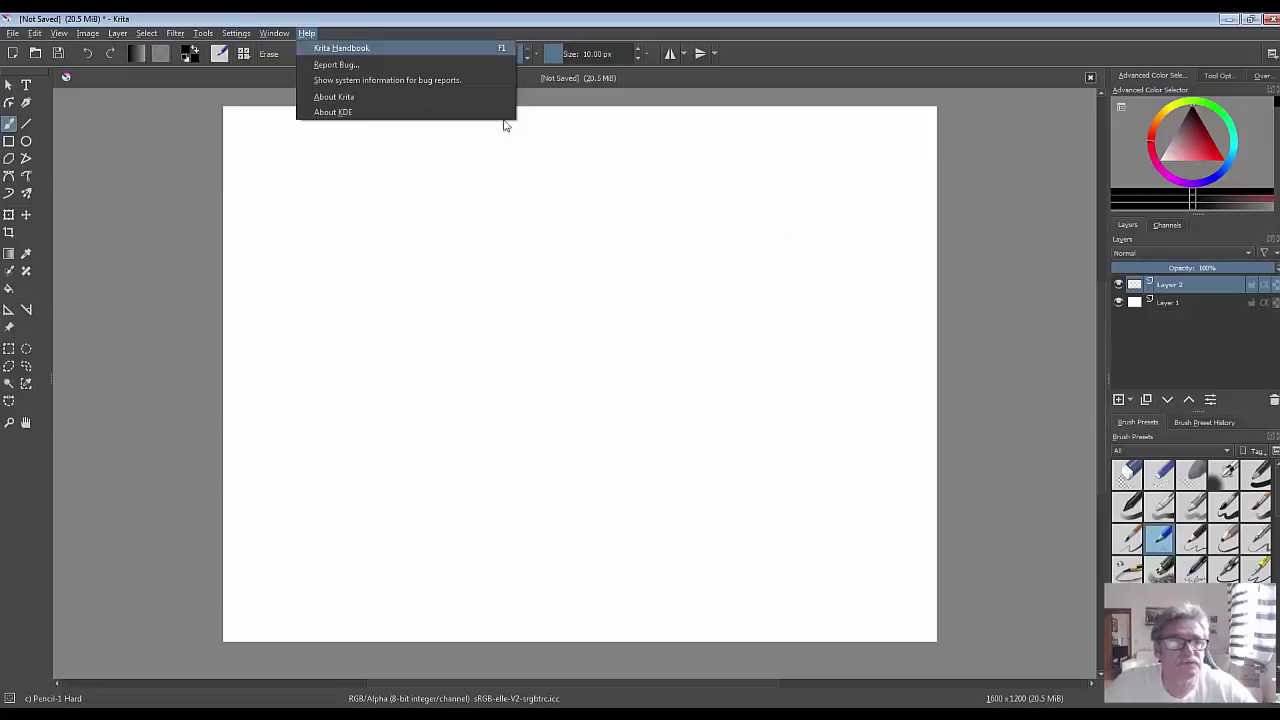
Pick cyan in the Advanced Color Selector, then select Layer 1 and return to Layer 2.
click(1185, 146)
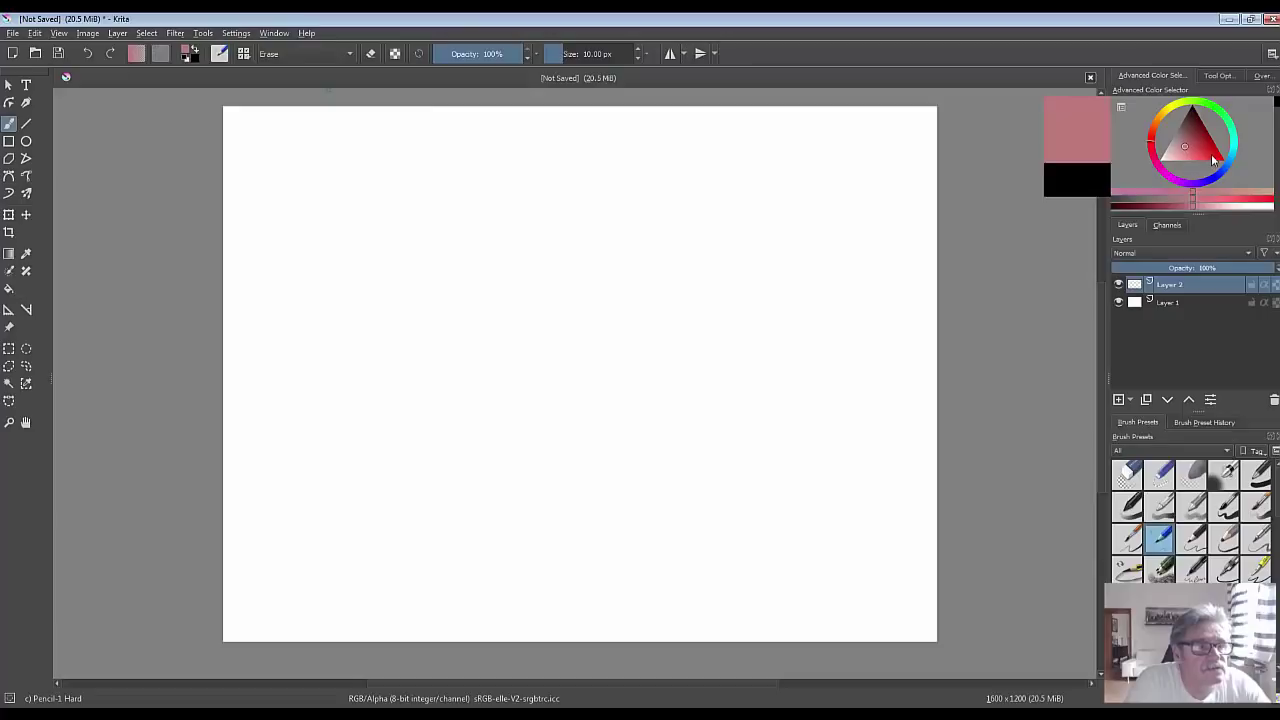
click(1214, 158)
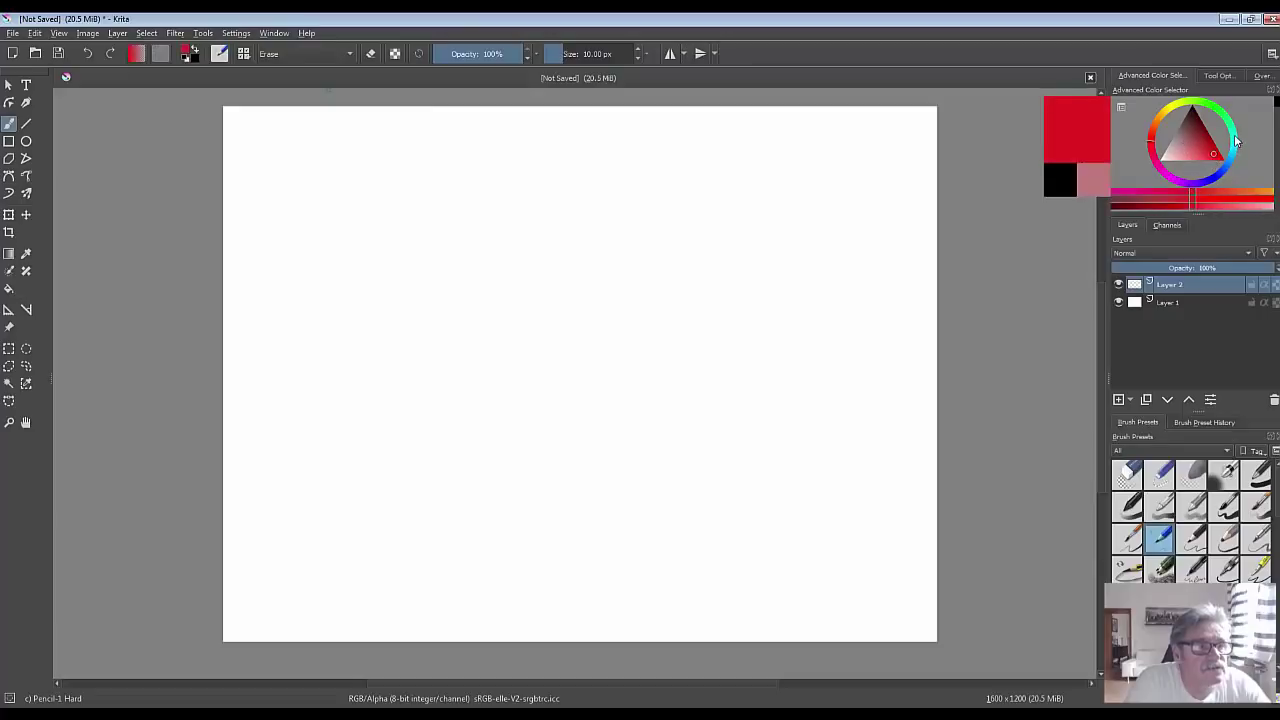
click(1167, 305)
click(1167, 286)
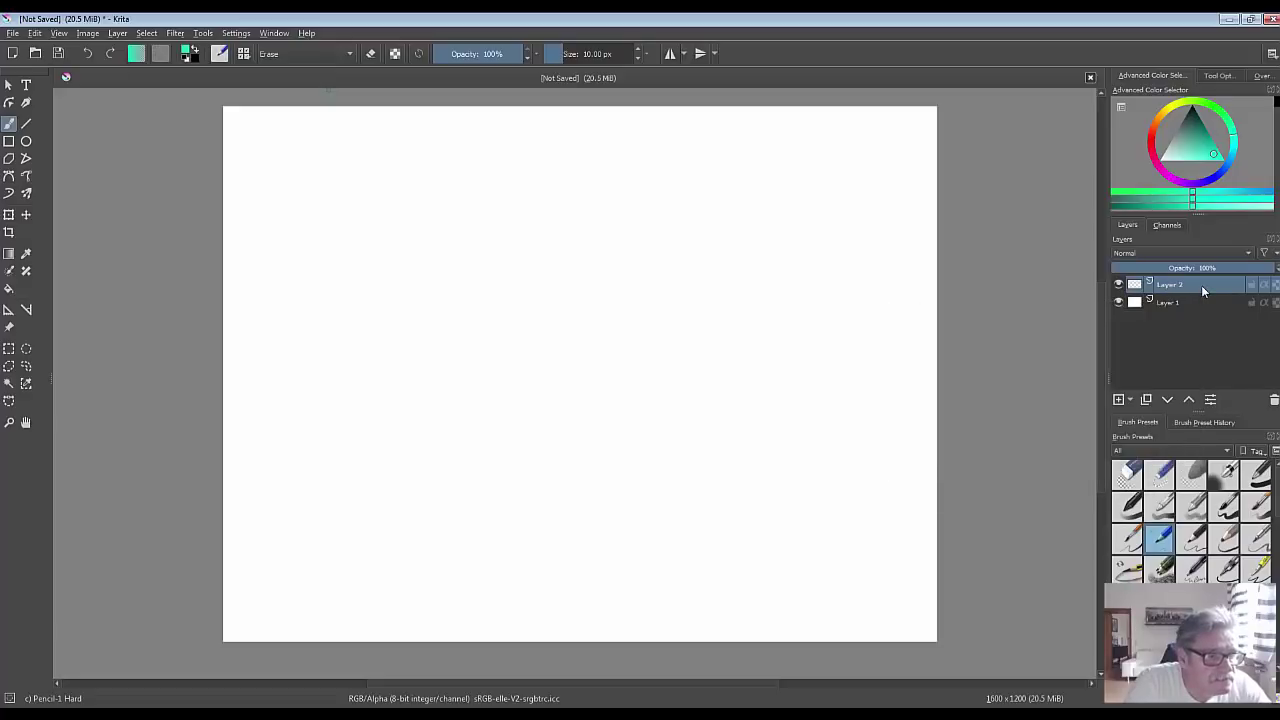
Add a layer, delete Layers 3 and 2 to leave only transparent Layer 5, and show its properties.
click(1119, 400)
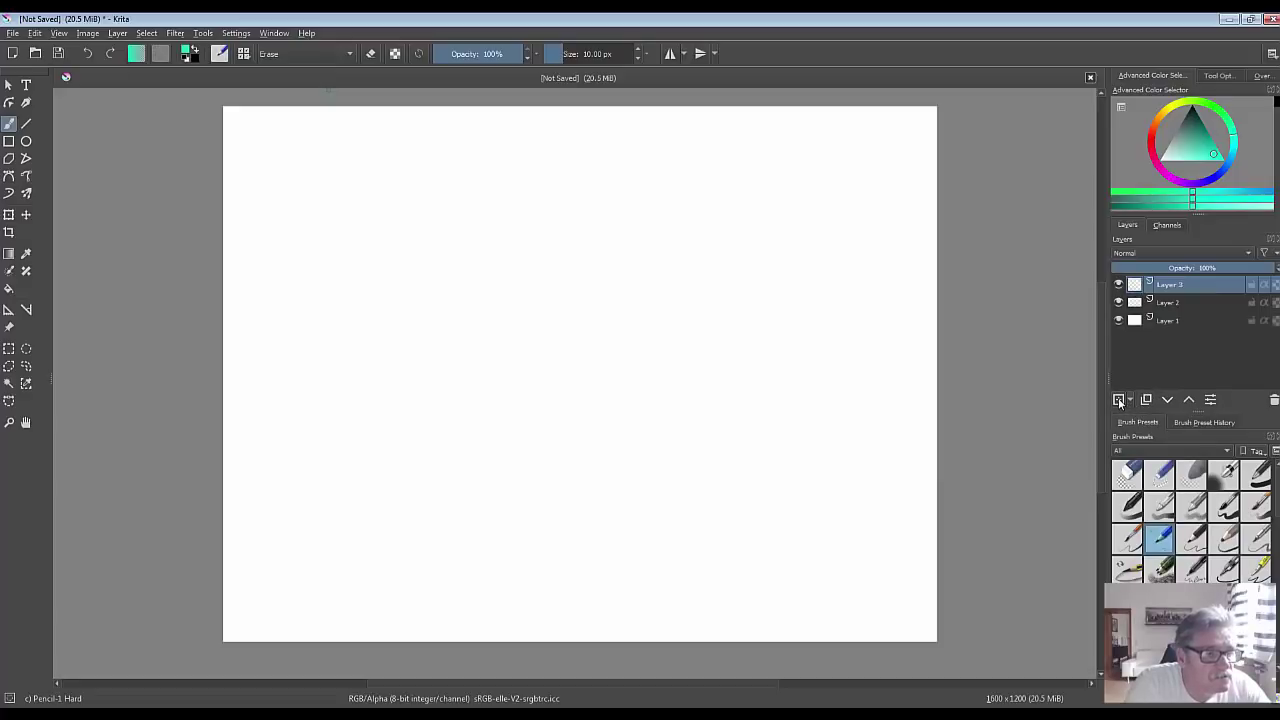
click(1274, 401)
click(1274, 403)
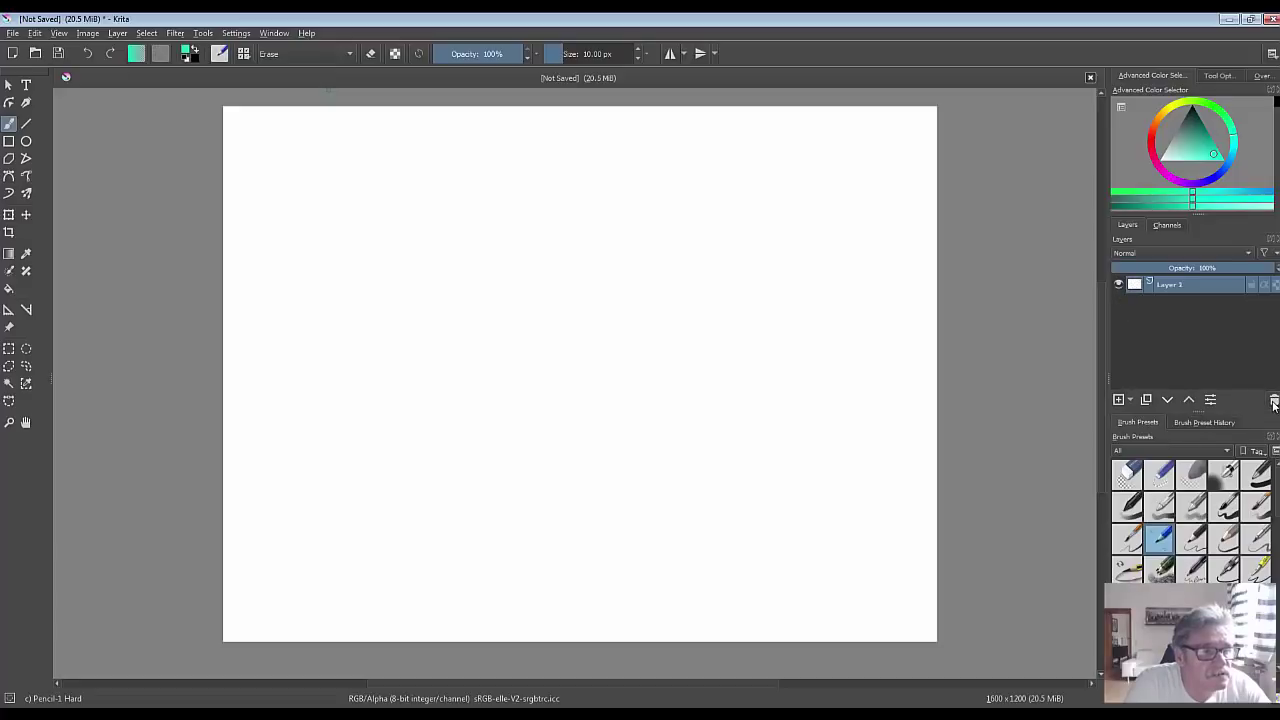
click(1274, 403)
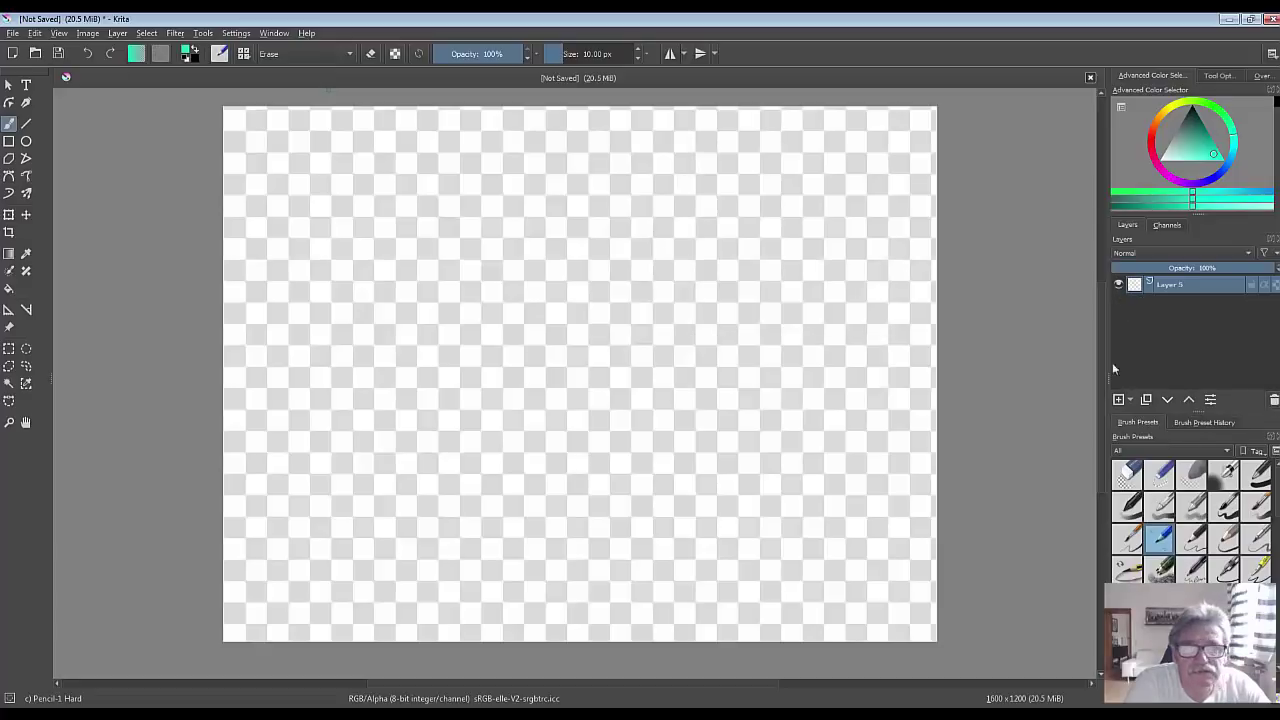
click(1210, 399)
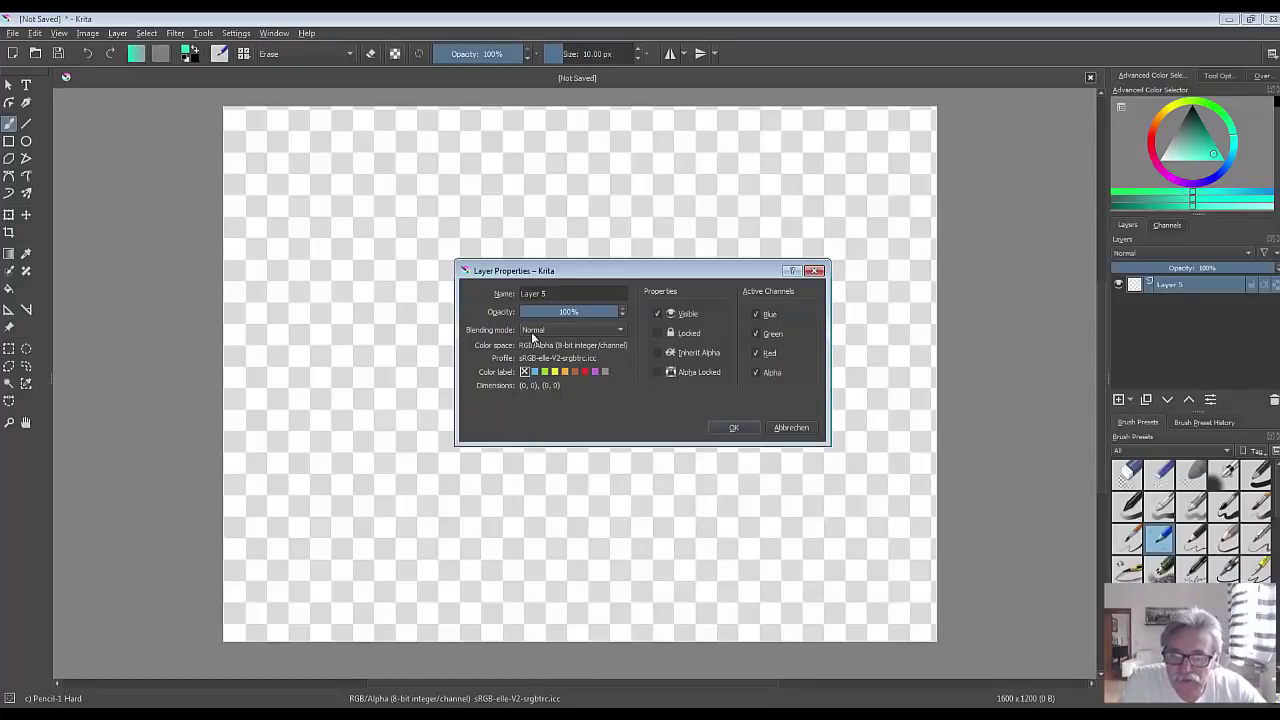
Close Layer 5's properties unchanged, and glance at Brush Preset History before returning to Brush Presets.
click(815, 272)
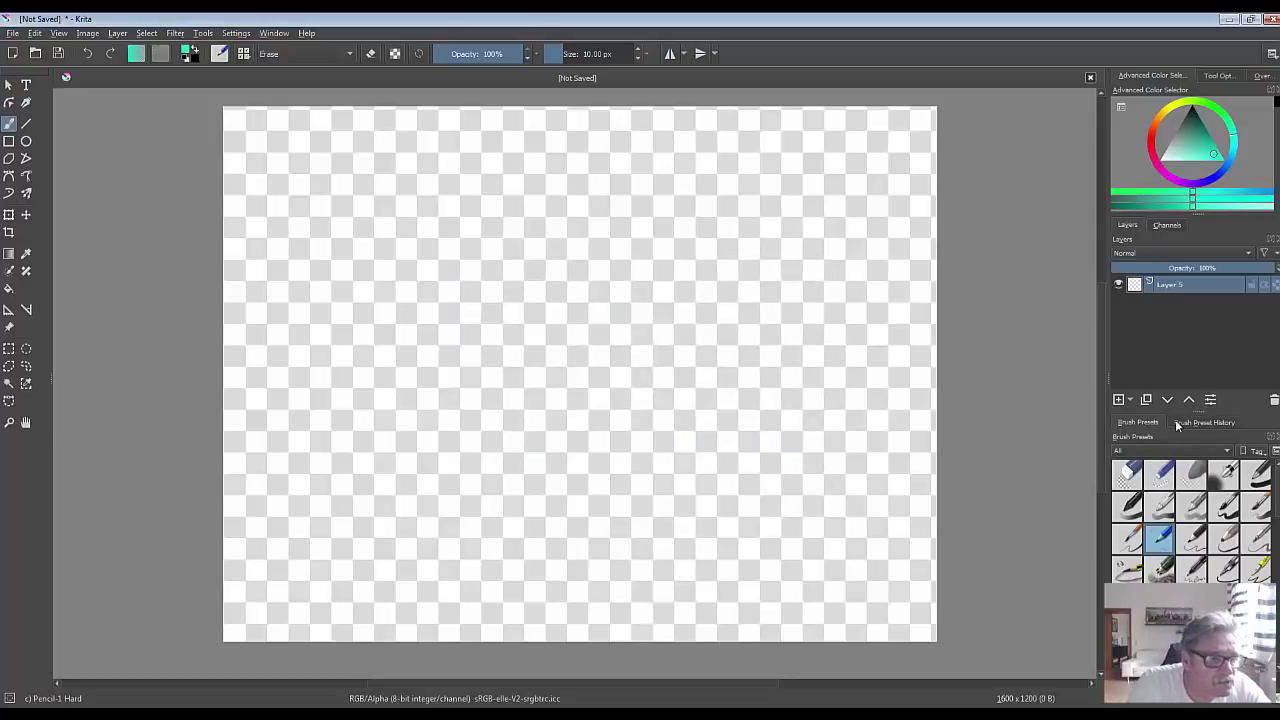
click(1200, 424)
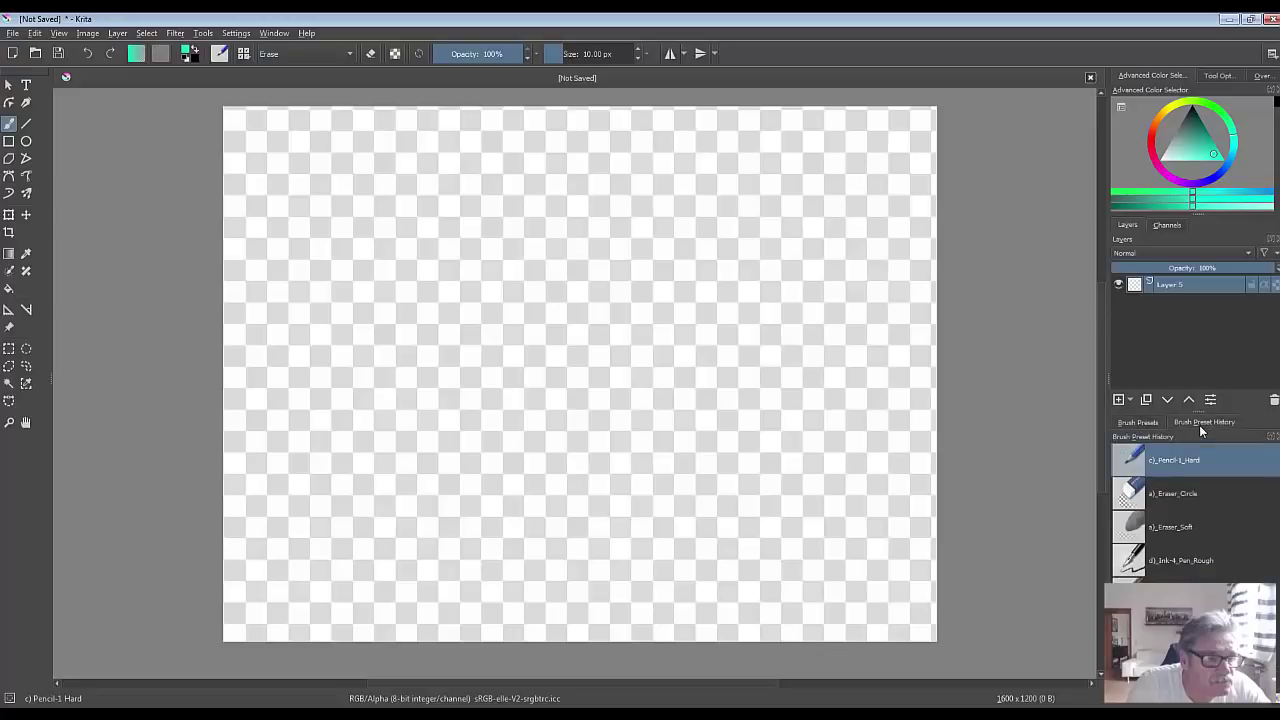
click(1137, 424)
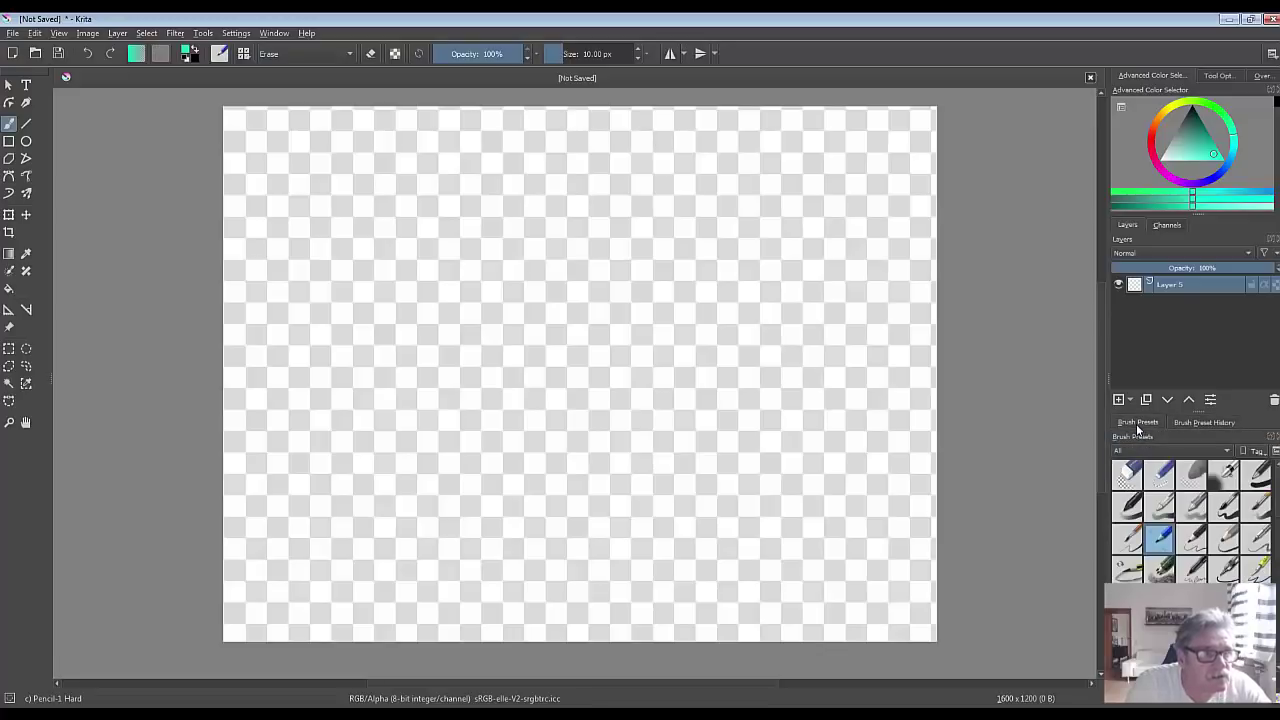